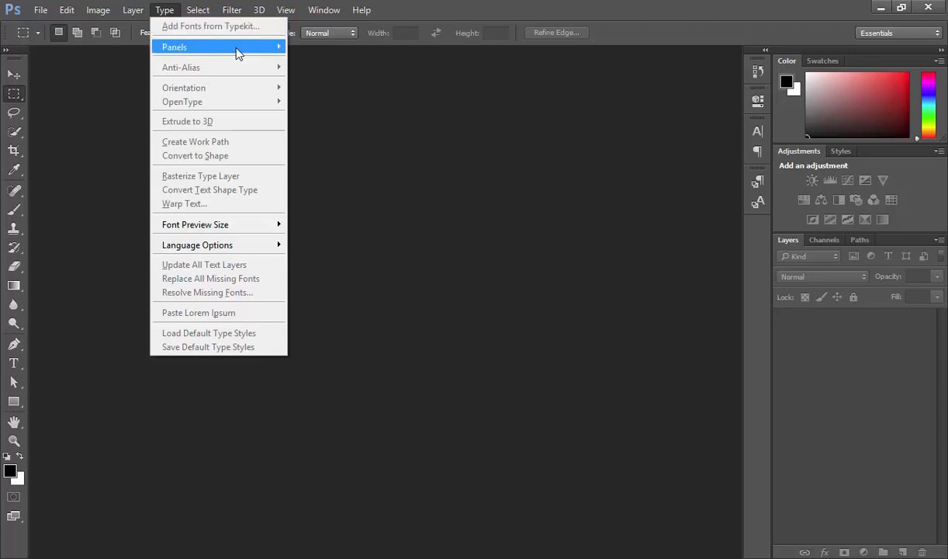
# Step: Show the Character panel, switch to the Paragraph panel and set the paragraph alignment to right
pyautogui.moveTo(237, 49)
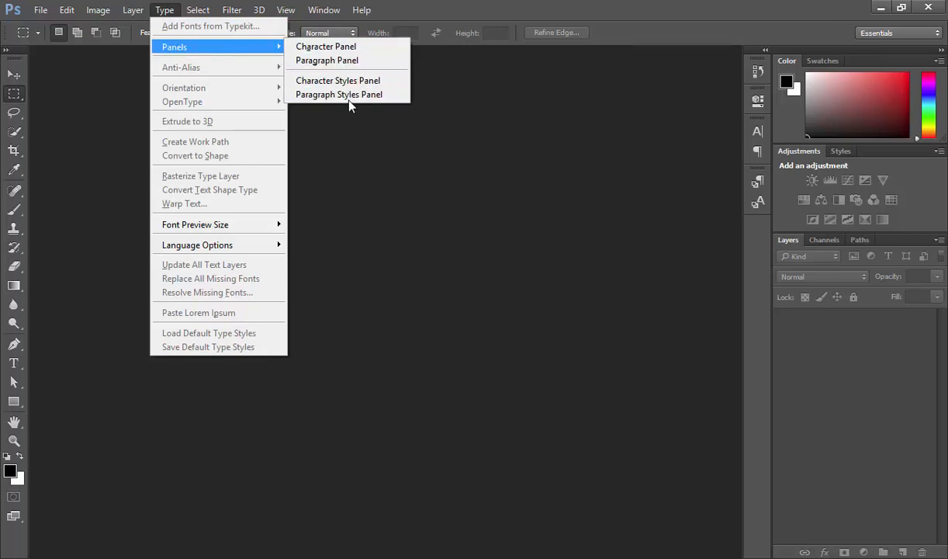
pyautogui.click(352, 52)
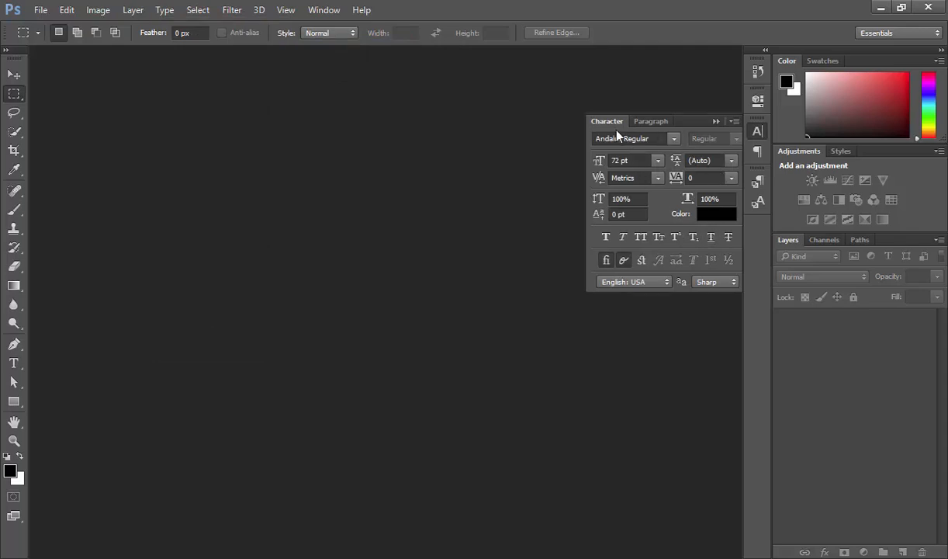
pyautogui.click(165, 9)
pyautogui.moveTo(170, 45)
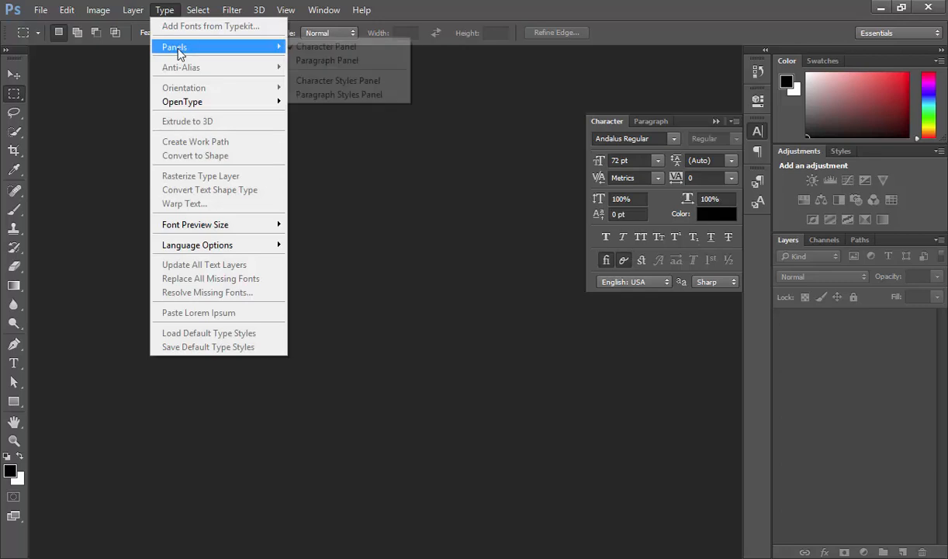
pyautogui.click(324, 60)
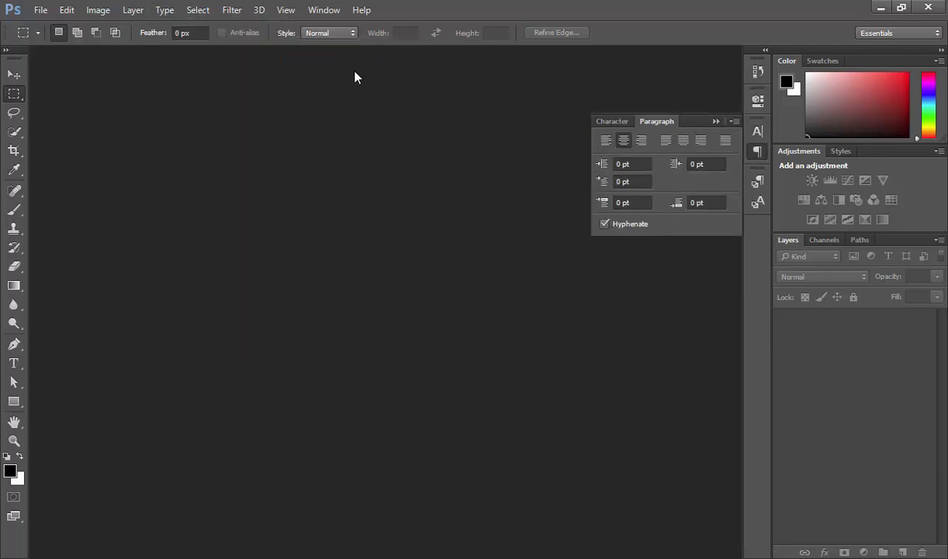
pyautogui.click(639, 141)
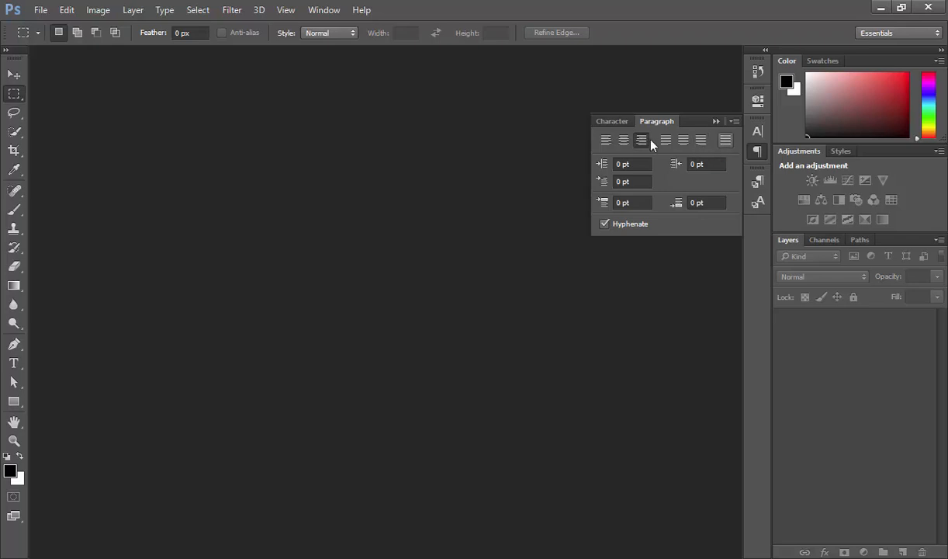
# Step: Show the Character Styles and Paragraph Styles panels, switch between them and collapse the panel group
pyautogui.click(165, 10)
pyautogui.moveTo(186, 46)
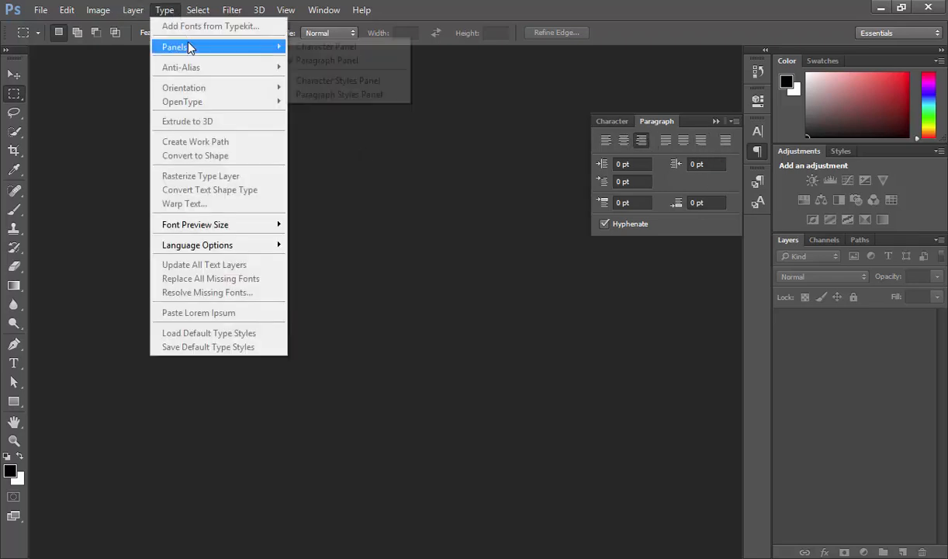
pyautogui.click(329, 80)
pyautogui.click(164, 11)
pyautogui.moveTo(175, 47)
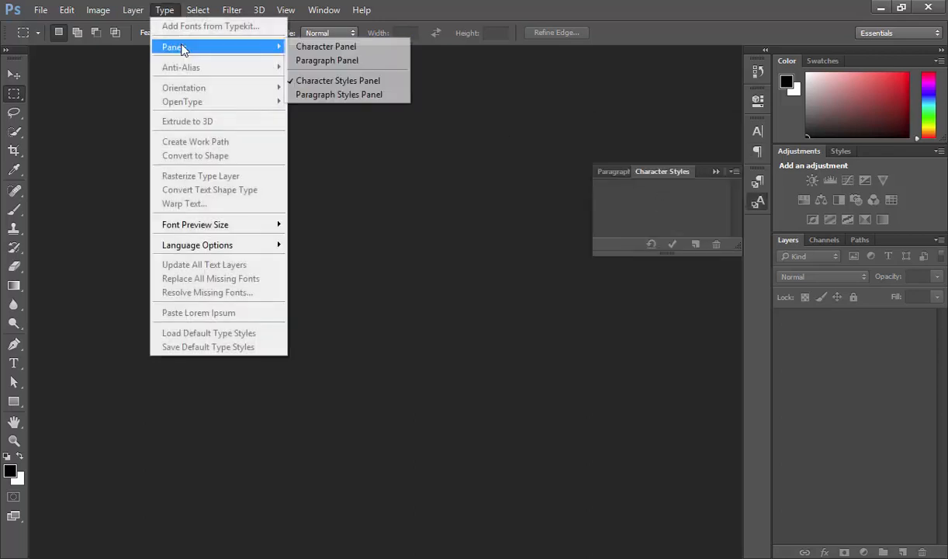
pyautogui.click(313, 94)
pyautogui.click(675, 172)
pyautogui.click(625, 172)
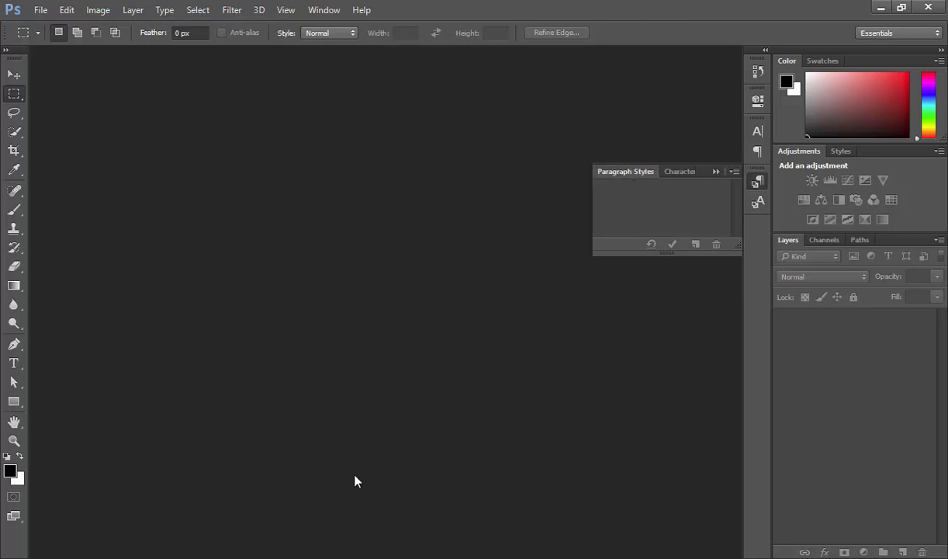
pyautogui.click(674, 172)
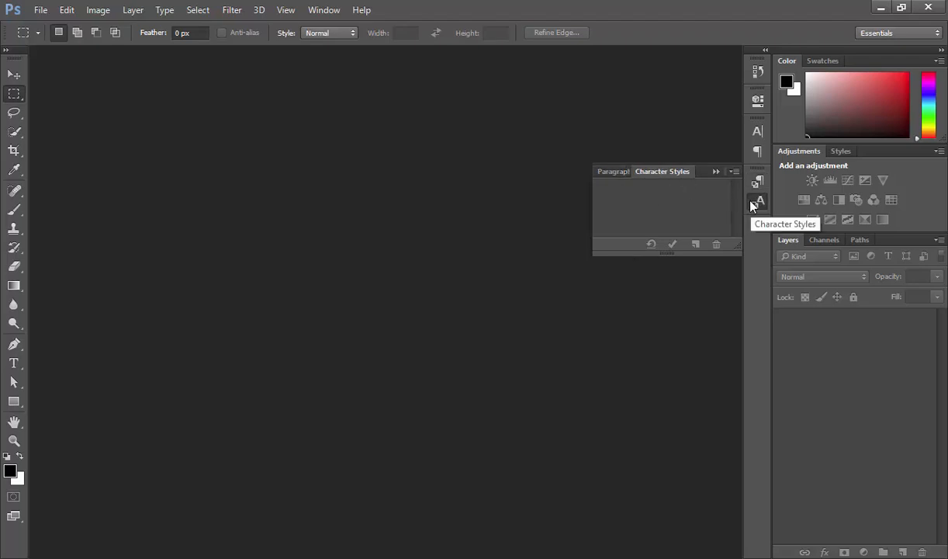
pyautogui.click(757, 201)
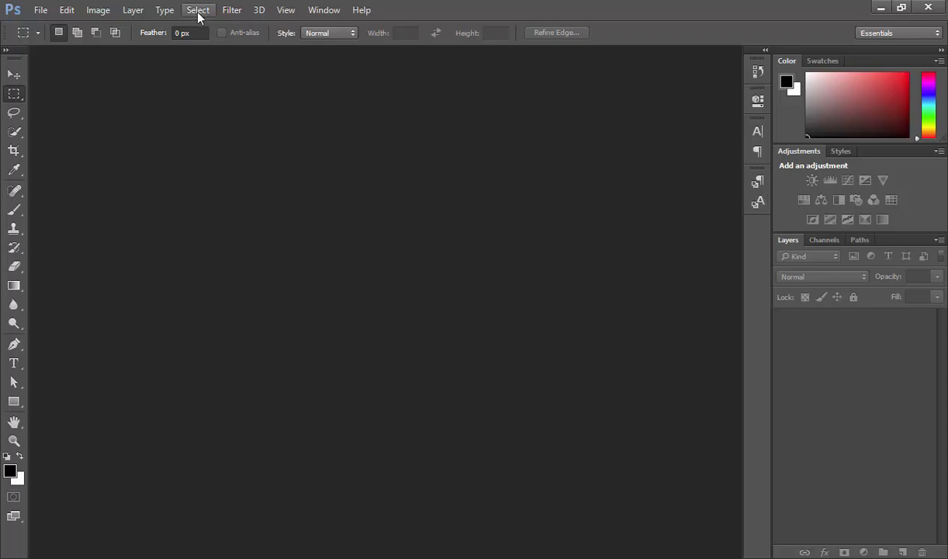
pyautogui.click(174, 12)
pyautogui.moveTo(173, 45)
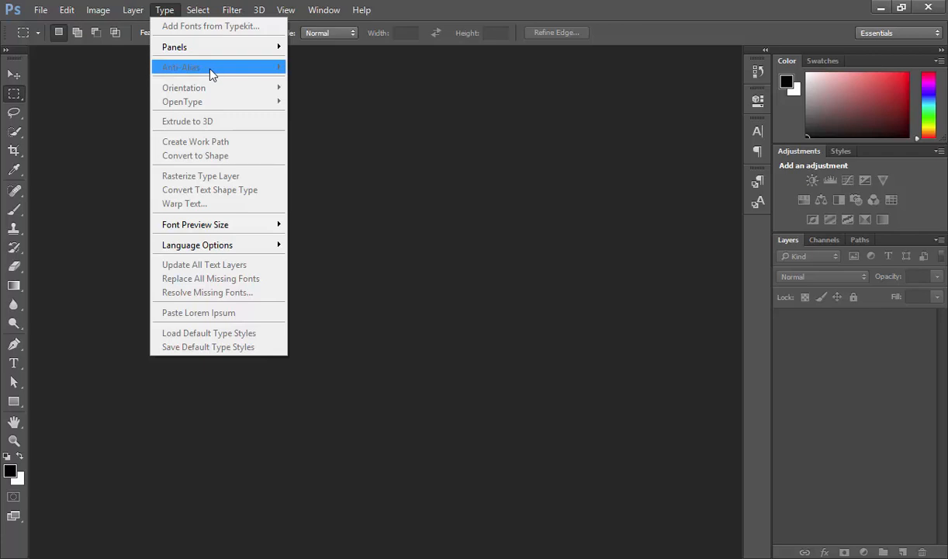
pyautogui.click(42, 12)
# Step: Create a new 800 x 600 pixel document from the Web preset at 72 pixels/inch with a white background
pyautogui.click(41, 12)
pyautogui.click(48, 27)
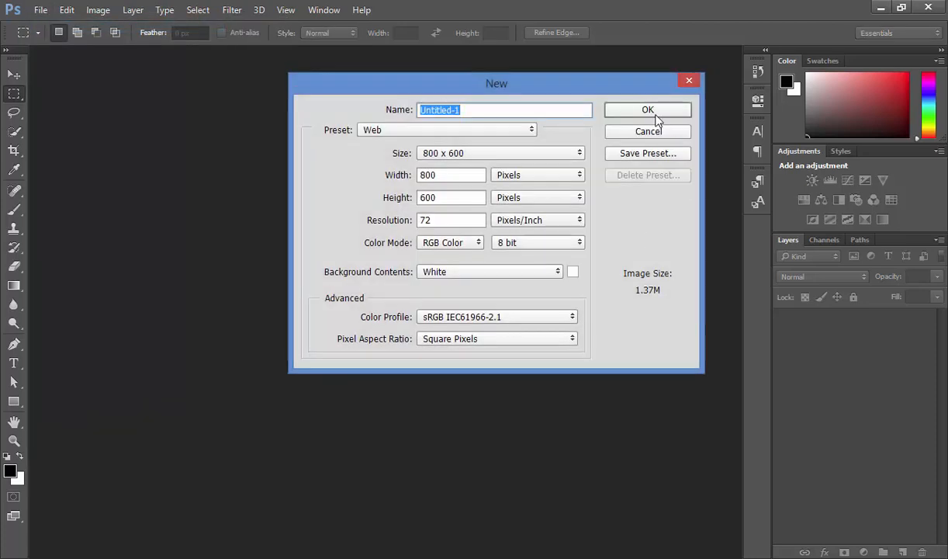
pyautogui.click(633, 108)
# Step: Add the horizontal text "Azimoot" in 72 pt Andalus Regular and move it to the middle of the canvas
pyautogui.click(14, 362)
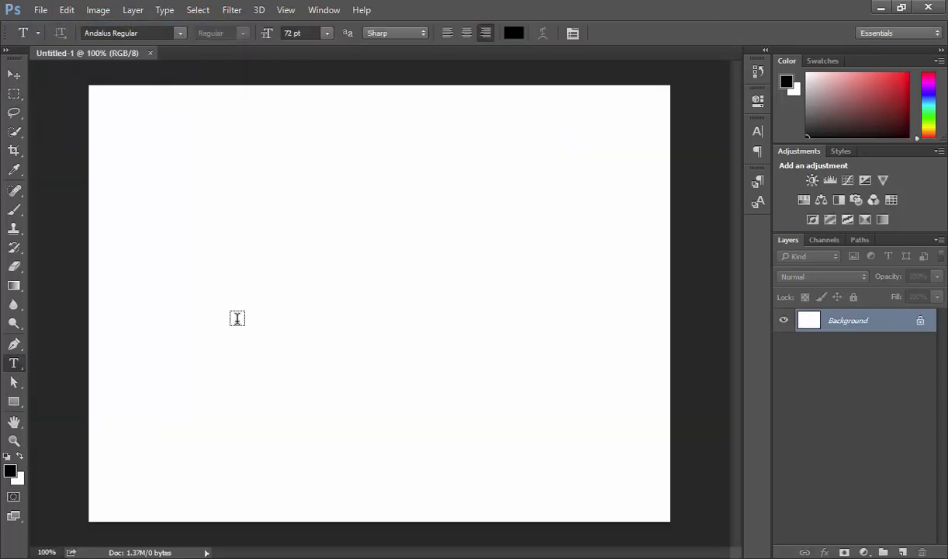
pyautogui.click(153, 293)
pyautogui.write('كطتخعف')
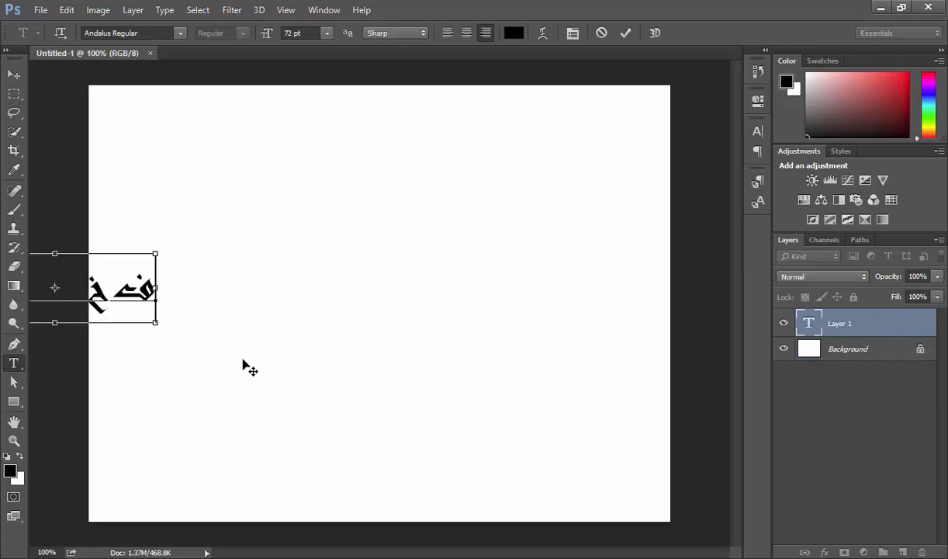
pyautogui.hotkey('ctrl', 'a')
pyautogui.write('Azim')
pyautogui.write('oot')
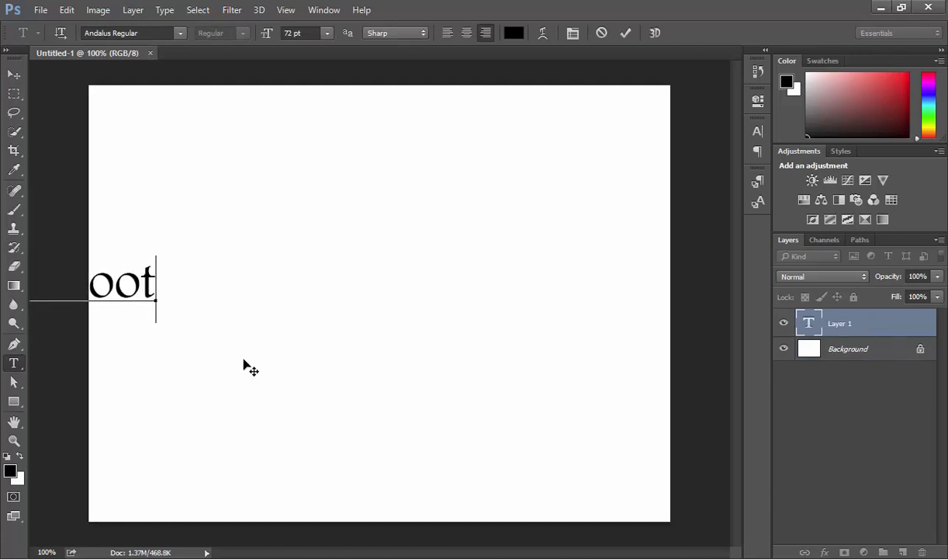
pyautogui.click(13, 74)
pyautogui.moveTo(151, 307); pyautogui.dragTo(439, 307)
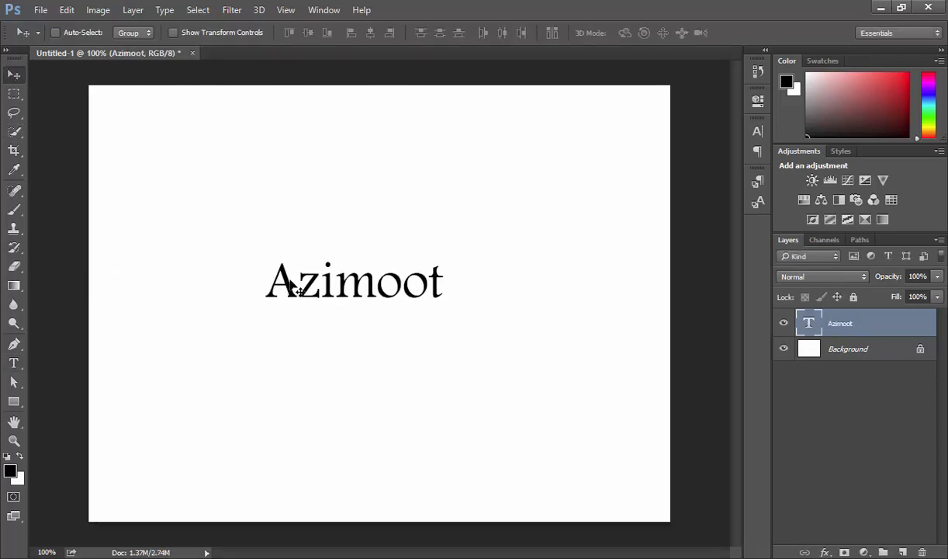
# Step: Examine the pixel edges of the letters in "Azimoot" close up and from a distance to judge the anti-aliasing
pyautogui.press('z')
pyautogui.moveTo(278, 264); pyautogui.dragTo(335, 266)
pyautogui.click(170, 15)
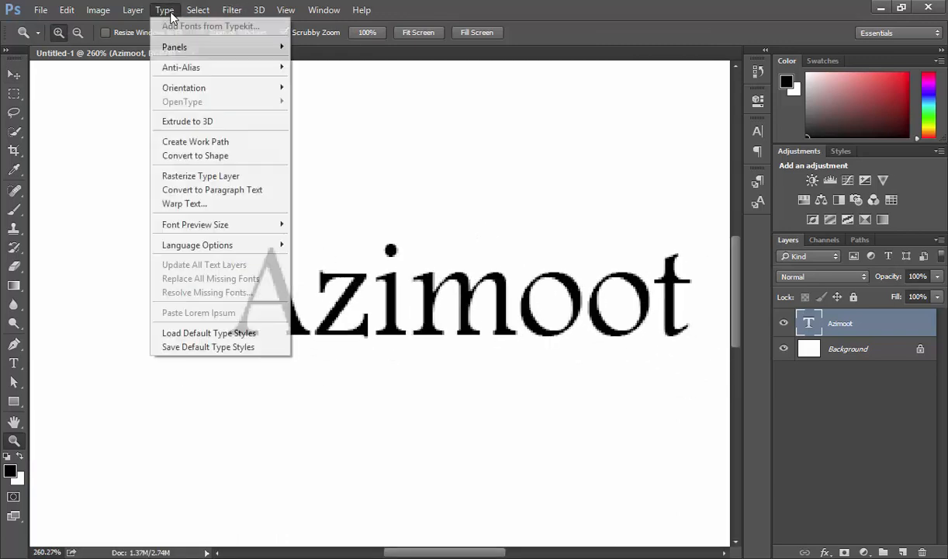
pyautogui.moveTo(195, 72)
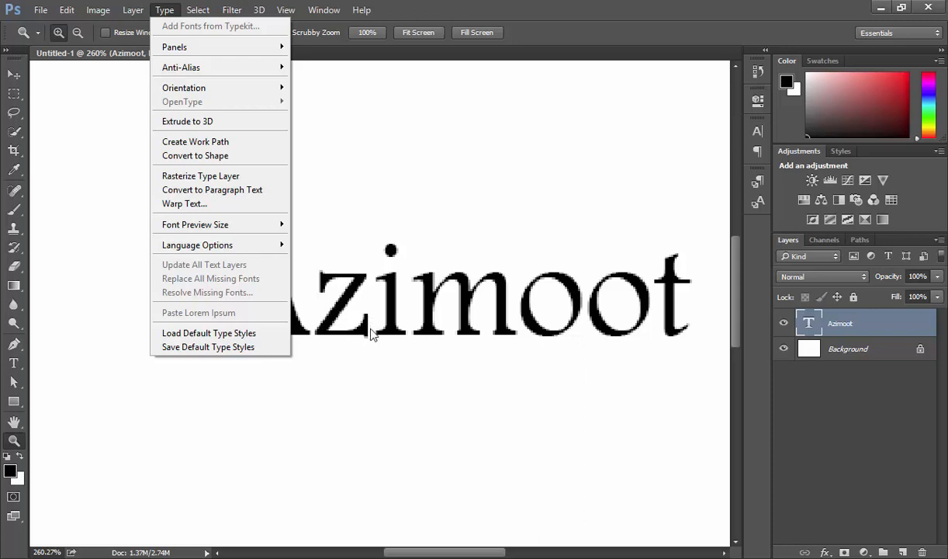
pyautogui.click(446, 7)
pyautogui.moveTo(345, 284); pyautogui.dragTo(464, 309)
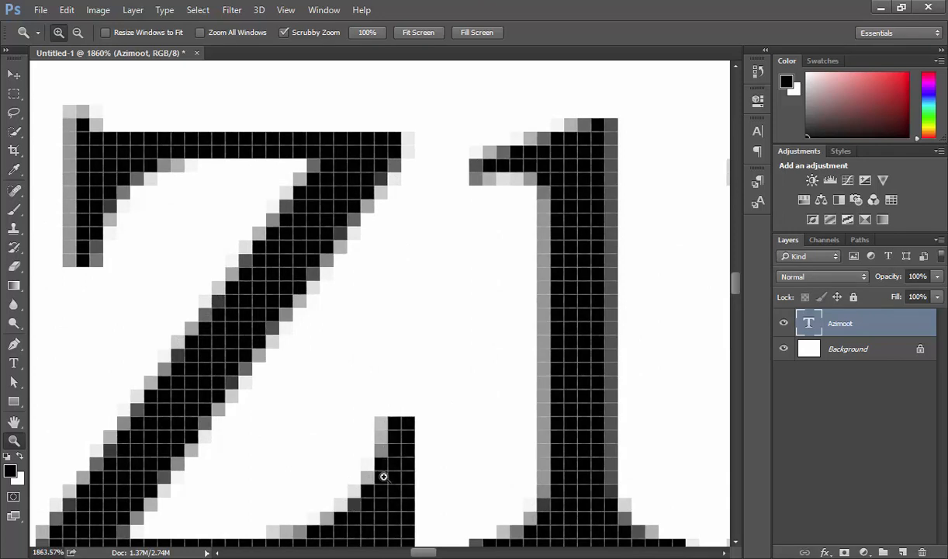
pyautogui.moveTo(370, 483); pyautogui.dragTo(227, 525)
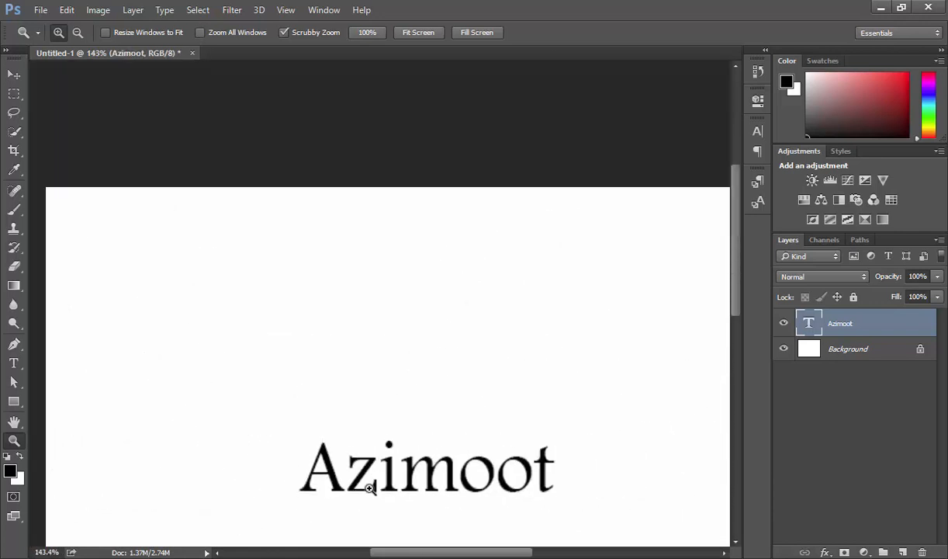
pyautogui.moveTo(366, 489); pyautogui.dragTo(551, 430)
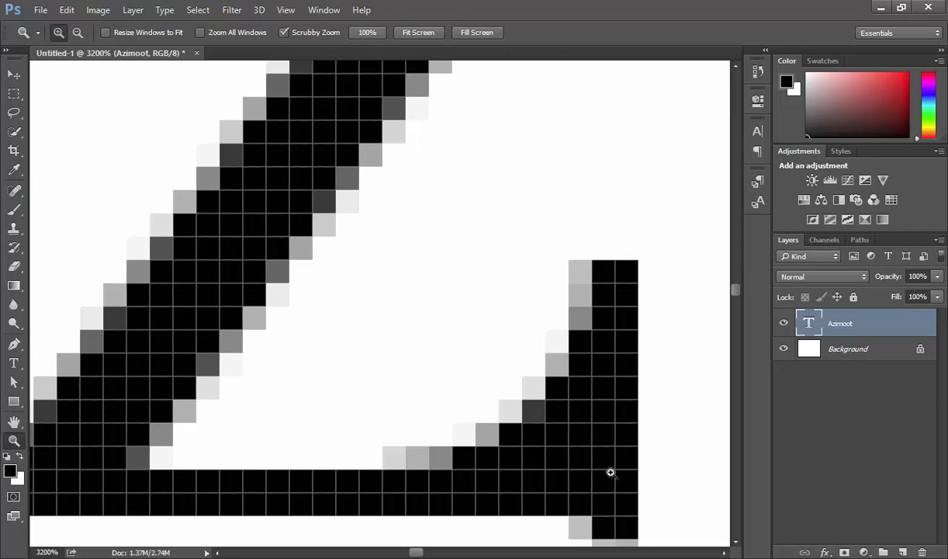
pyautogui.moveTo(596, 339); pyautogui.dragTo(450, 352)
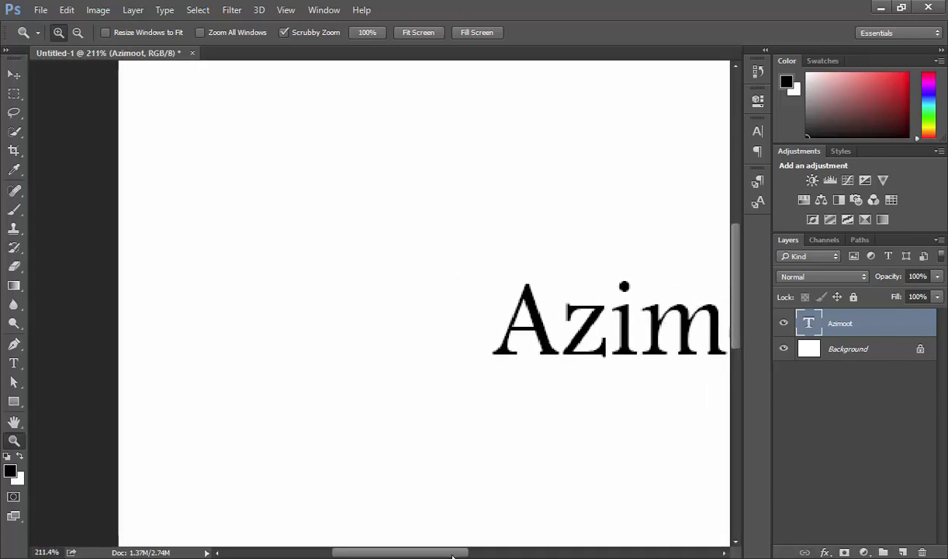
pyautogui.moveTo(444, 556); pyautogui.dragTo(503, 553)
pyautogui.moveTo(293, 325); pyautogui.dragTo(313, 325)
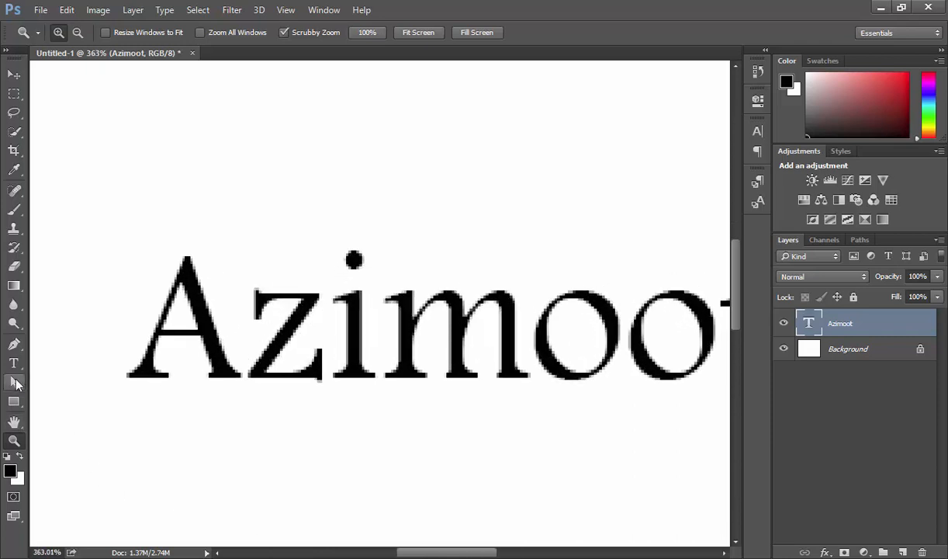
# Step: Set the anti-aliasing of the whole "Azimoot" text to Smooth and deselect the text
pyautogui.click(14, 362)
pyautogui.click(326, 325)
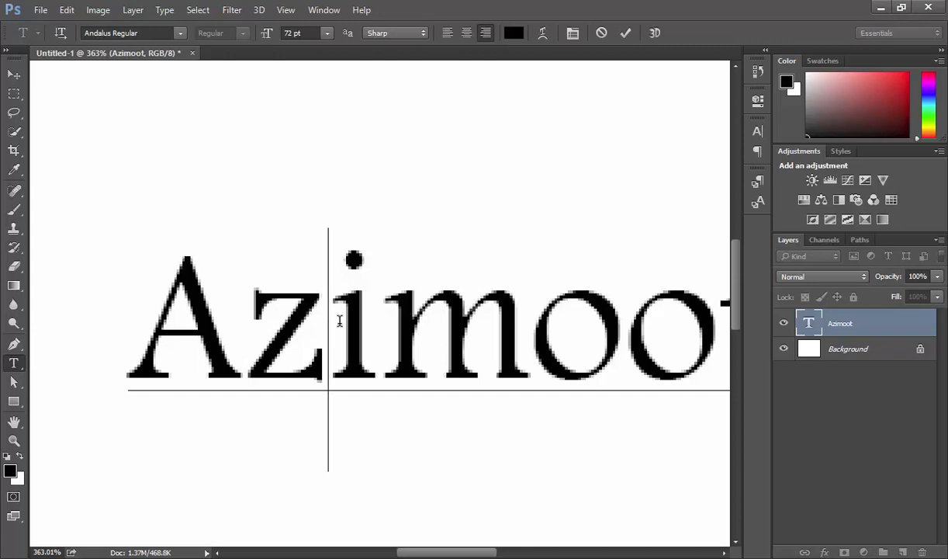
pyautogui.hotkey('ctrl', 'a')
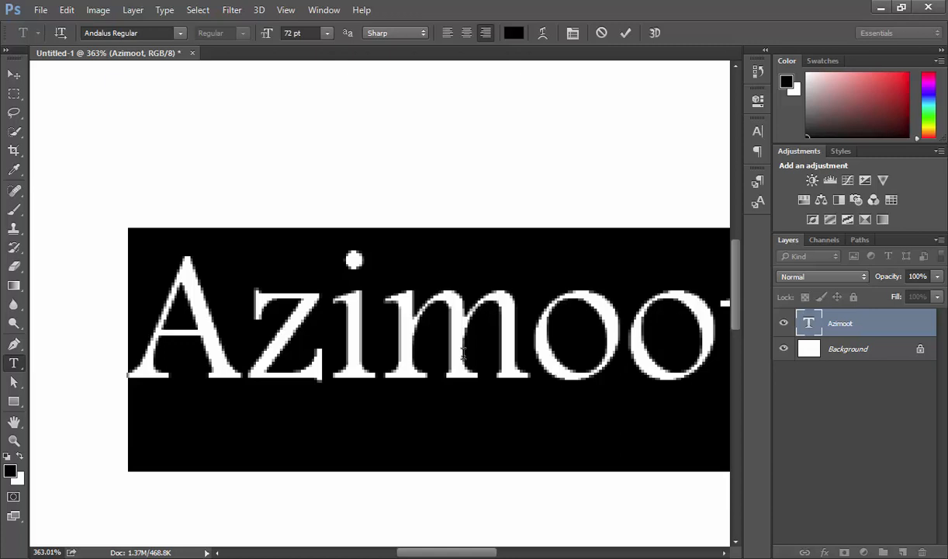
pyautogui.click(165, 10)
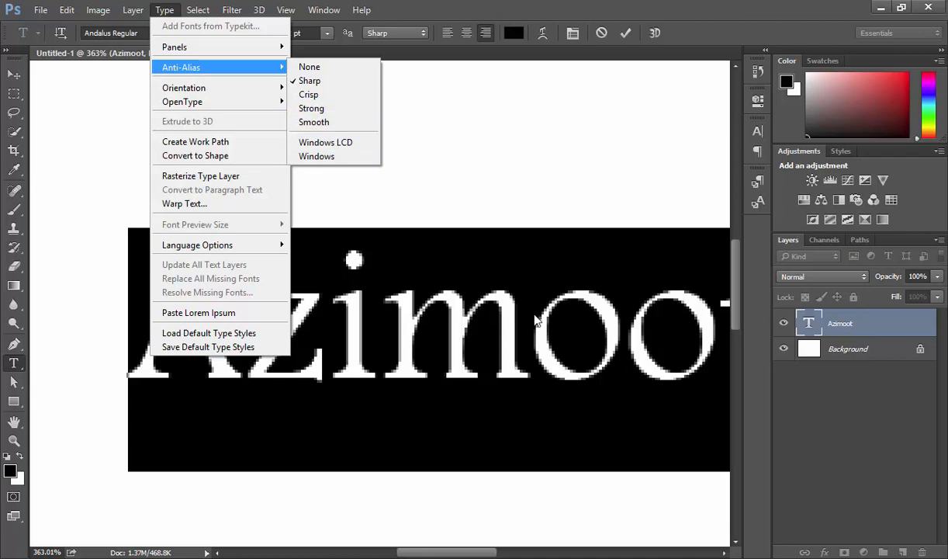
pyautogui.click(324, 124)
pyautogui.click(531, 309)
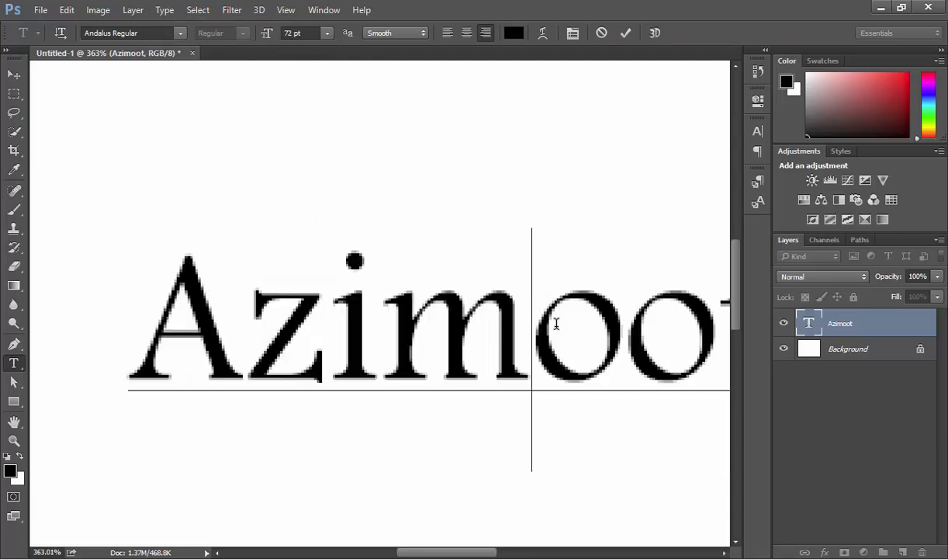
# Step: Select the whole "Azimoot" text again and set its anti-aliasing to Strong
pyautogui.hotkey('ctrl', 'a')
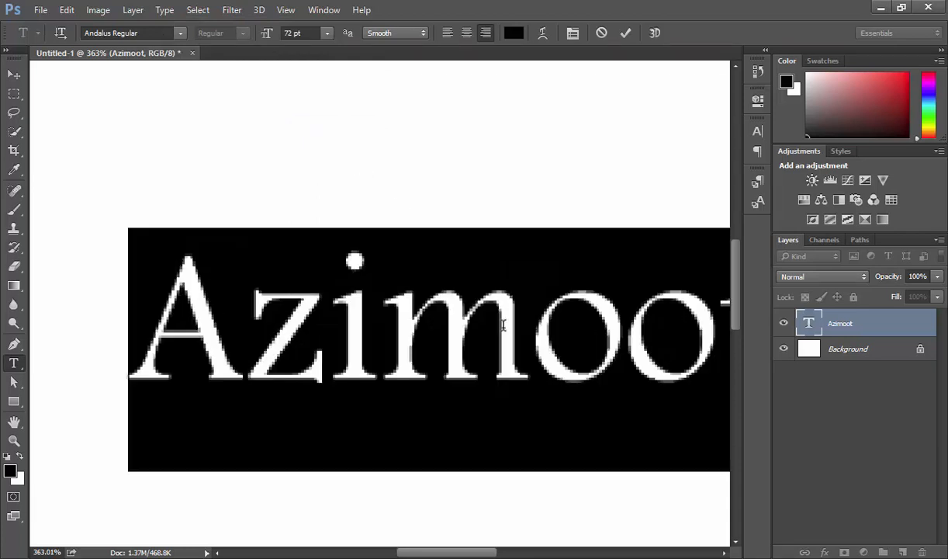
pyautogui.click(164, 10)
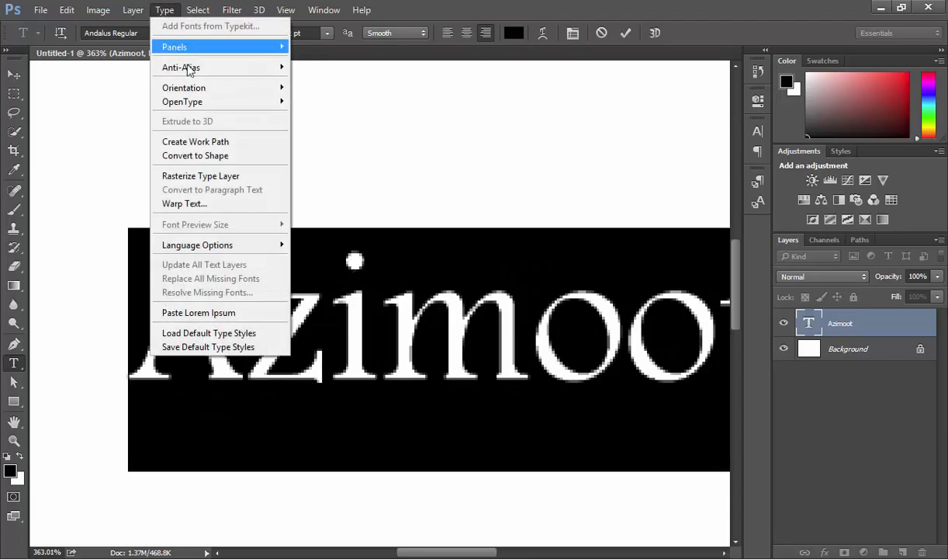
pyautogui.moveTo(190, 69)
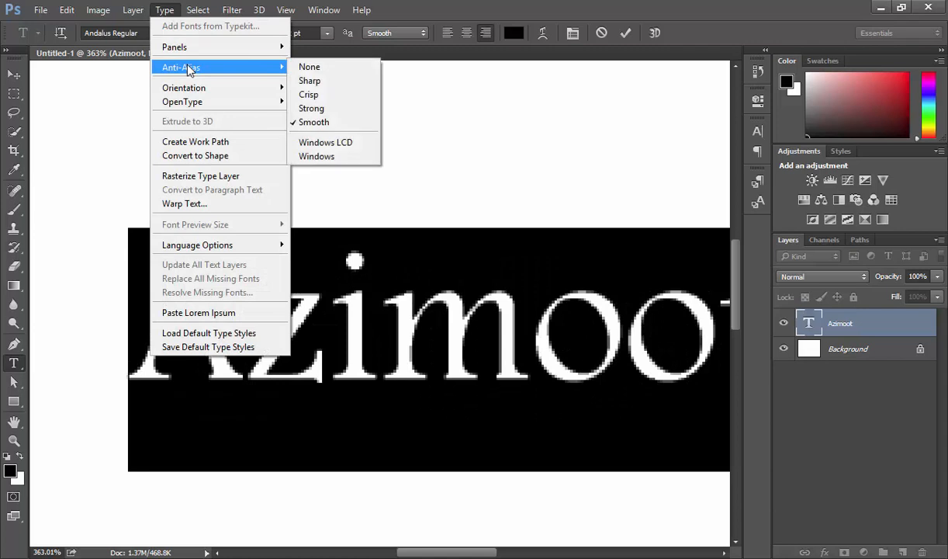
pyautogui.click(316, 110)
# Step: Set the anti-aliasing of the selected text to Sharp
pyautogui.click(164, 11)
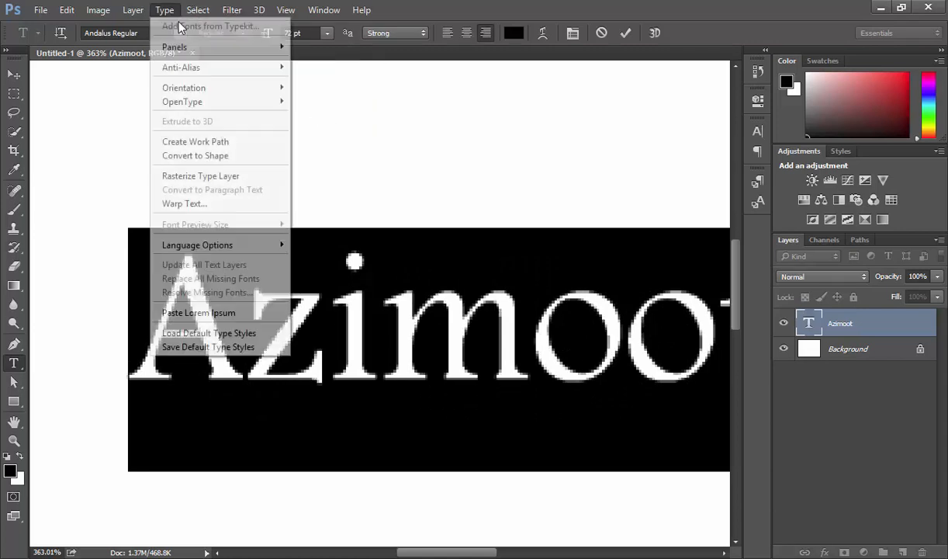
pyautogui.moveTo(280, 71)
pyautogui.click(319, 78)
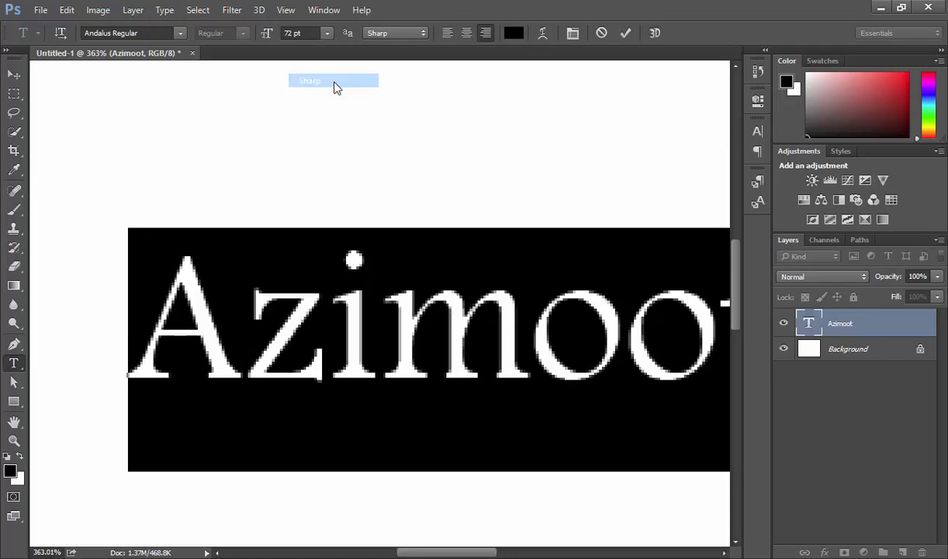
# Step: Review the text orientation options and the variants of the Type tool
pyautogui.click(166, 10)
pyautogui.moveTo(204, 72)
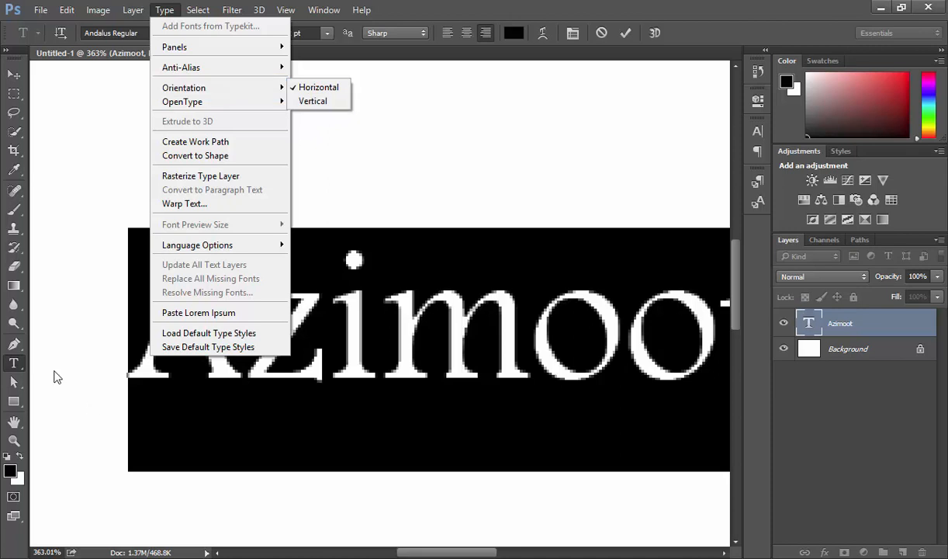
pyautogui.rightClick(14, 367)
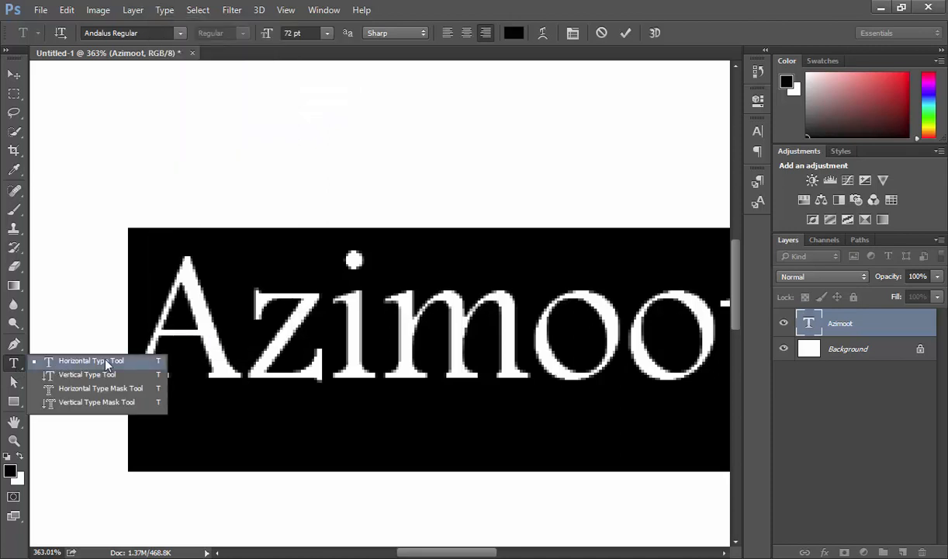
pyautogui.click(219, 23)
# Step: Review the OpenType features and preview various fonts on the selected "Azimoot" text without applying one
pyautogui.click(163, 10)
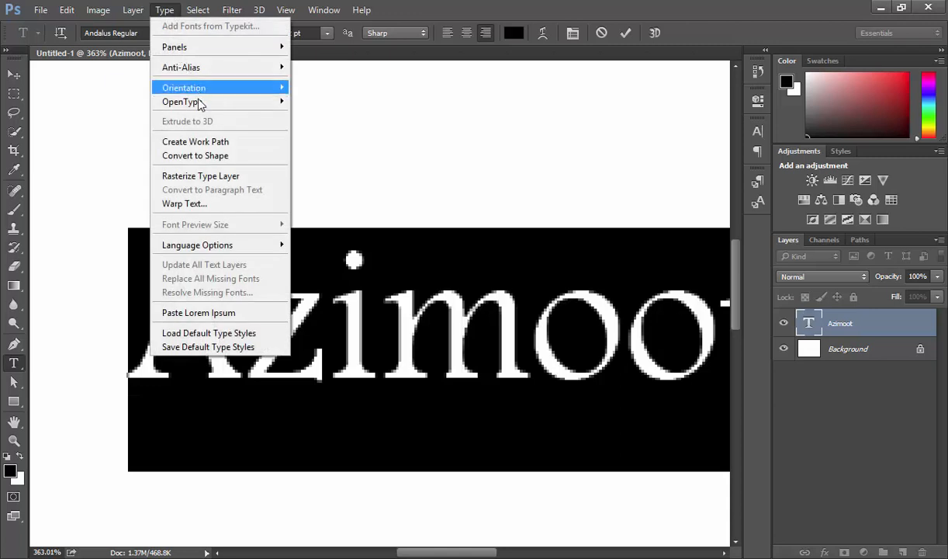
pyautogui.moveTo(200, 102)
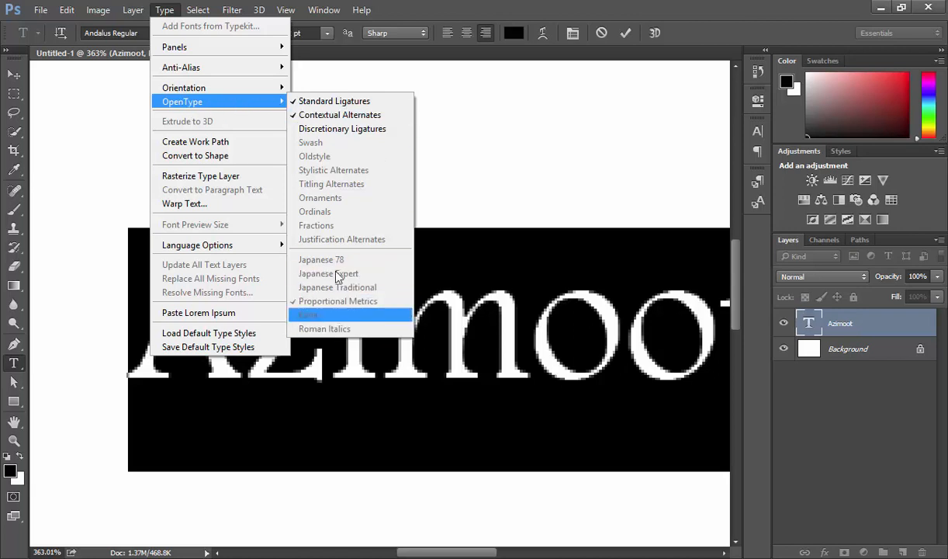
pyautogui.click(104, 33)
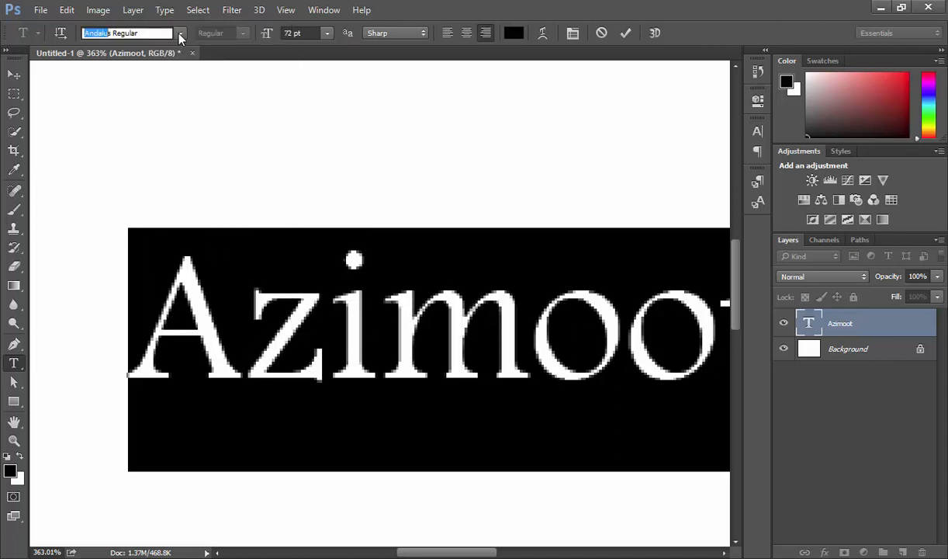
pyautogui.click(179, 34)
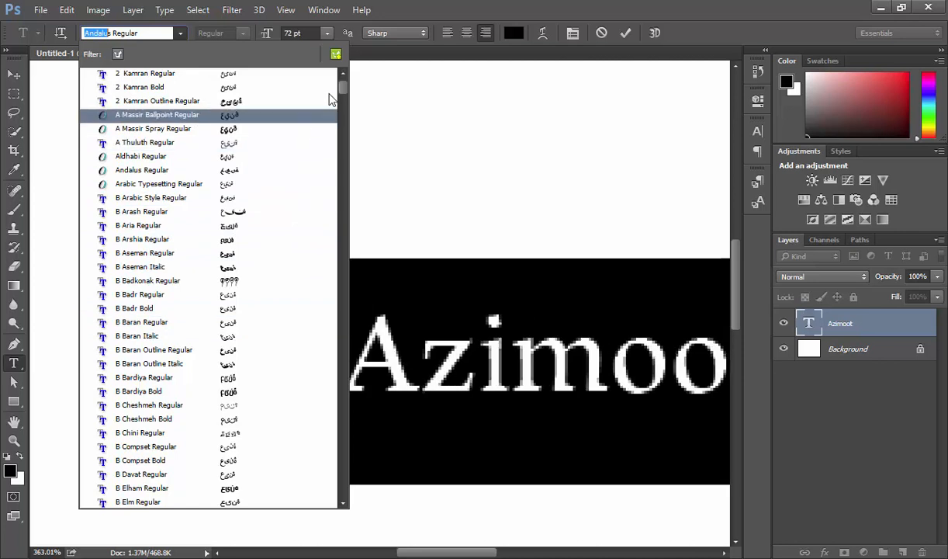
pyautogui.moveTo(343, 89); pyautogui.dragTo(334, 364)
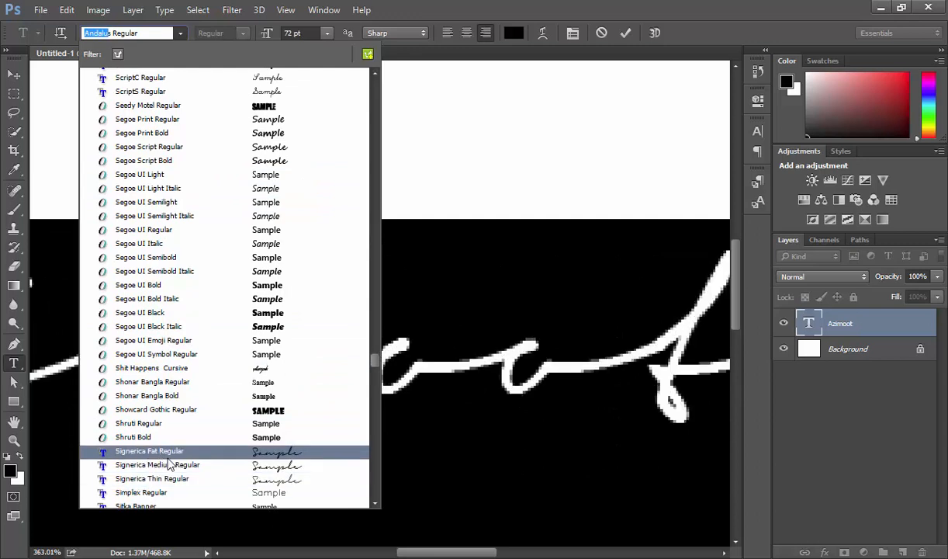
pyautogui.press('Escape')
# Step: Try inserting "ddd" between the "i" and "m" of "Azimoot" and delete the extra letters
pyautogui.click(165, 10)
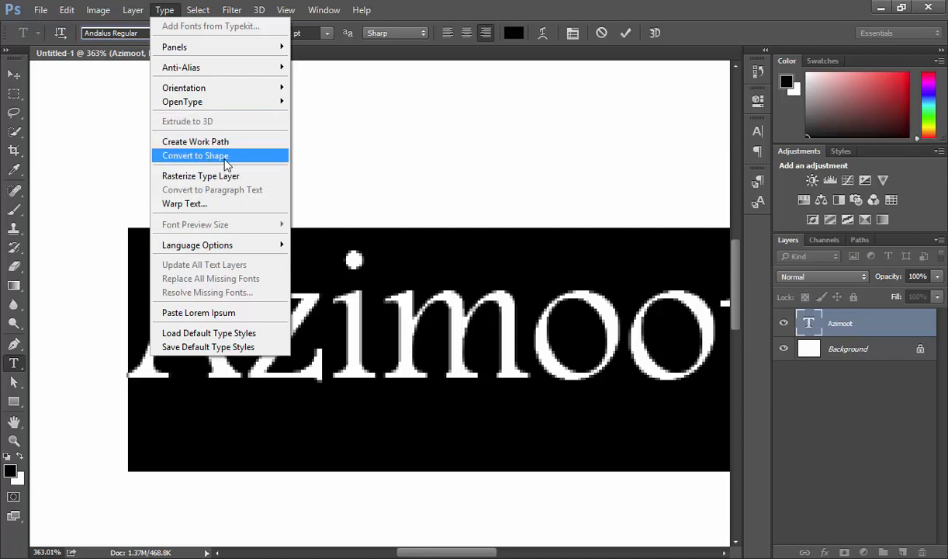
pyautogui.click(403, 334)
pyautogui.click(407, 335)
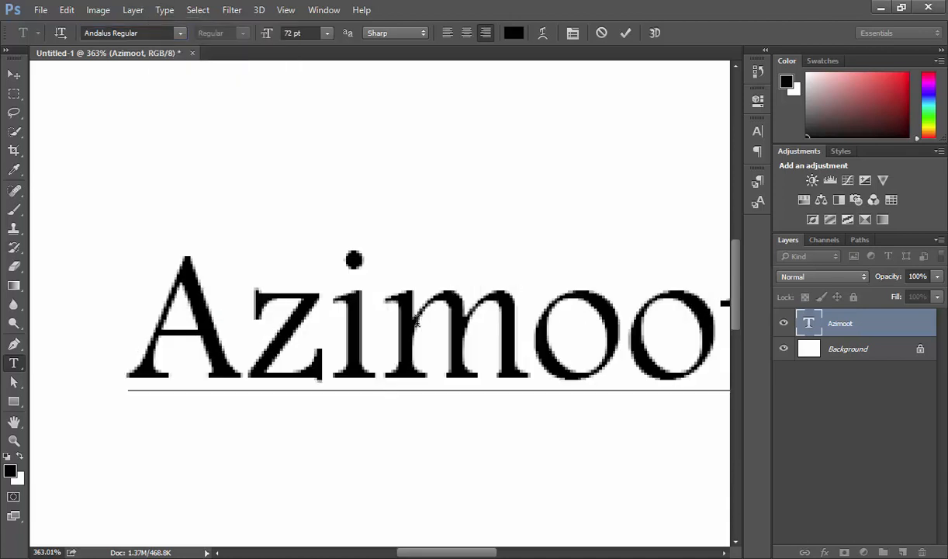
pyautogui.write('ddd')
pyautogui.press('BackSpace')
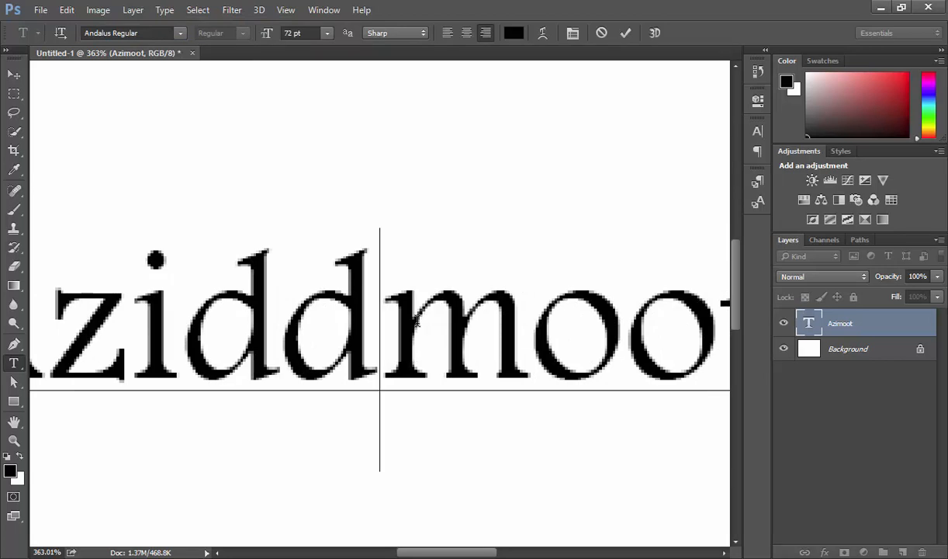
pyautogui.press('BackSpace')
pyautogui.press('BackSpace')
# Step: Select the whole "Azimoot" text and review the Pen tool's Shape, Path and Pixels modes
pyautogui.click(294, 339)
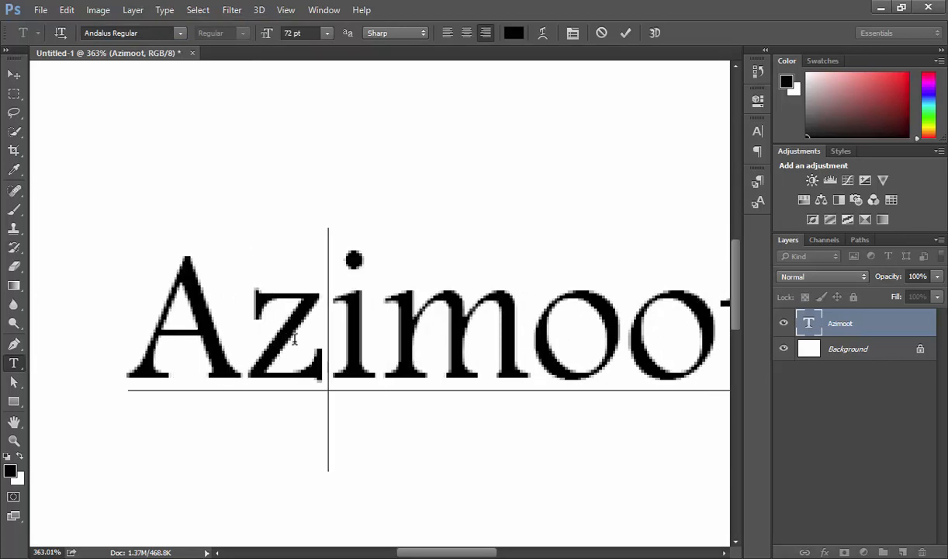
pyautogui.doubleClick(294, 339)
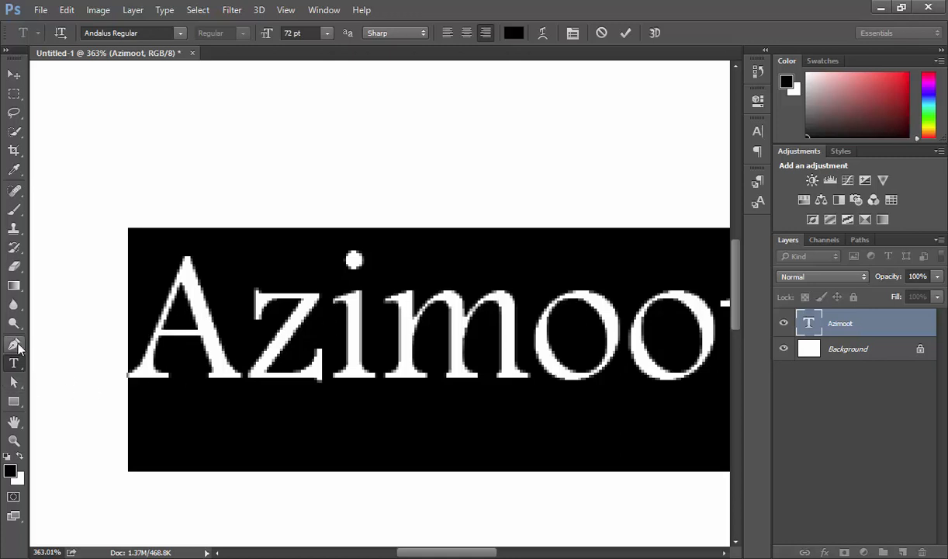
pyautogui.click(15, 344)
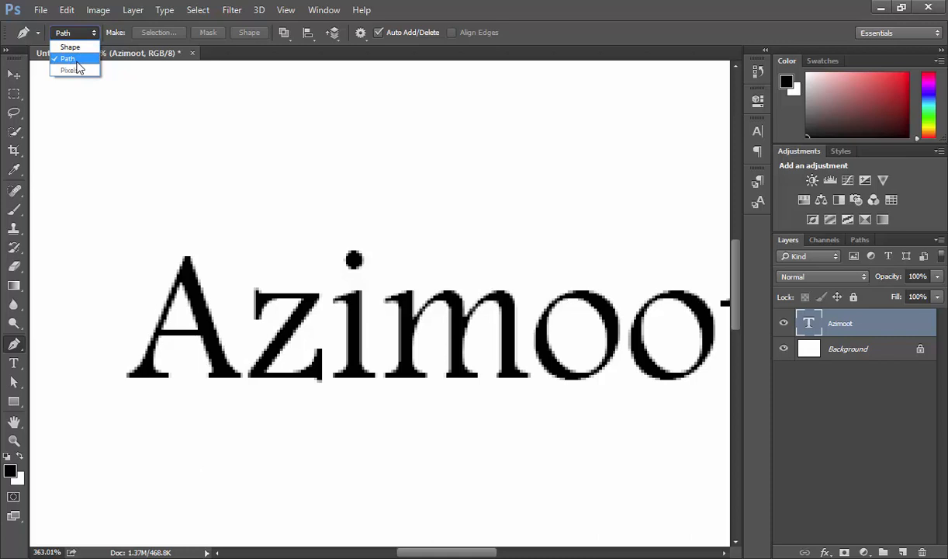
pyautogui.click(16, 76)
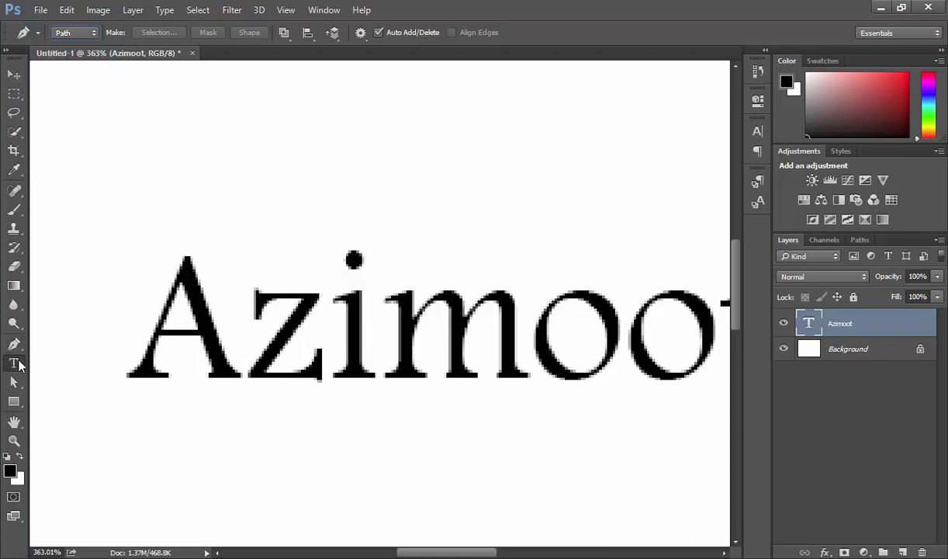
# Step: Select the whole "Azimoot" text, create a work path from its outlines and undo it
pyautogui.click(16, 363)
pyautogui.doubleClick(365, 318)
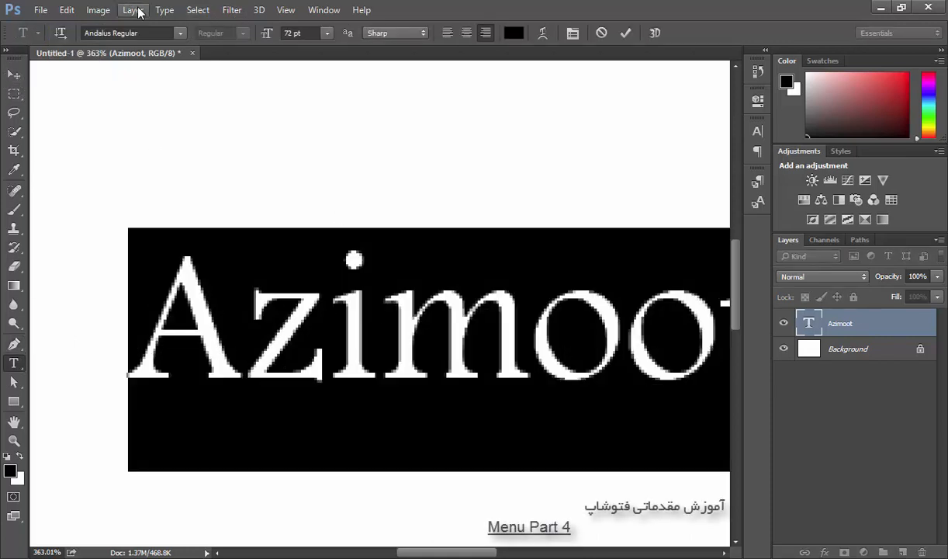
pyautogui.moveTo(461, 553); pyautogui.dragTo(469, 553)
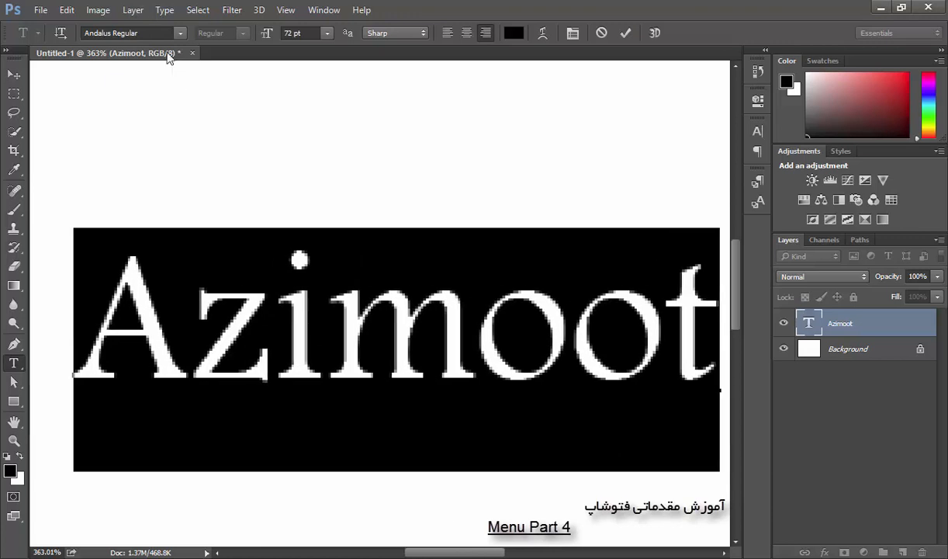
pyautogui.click(165, 10)
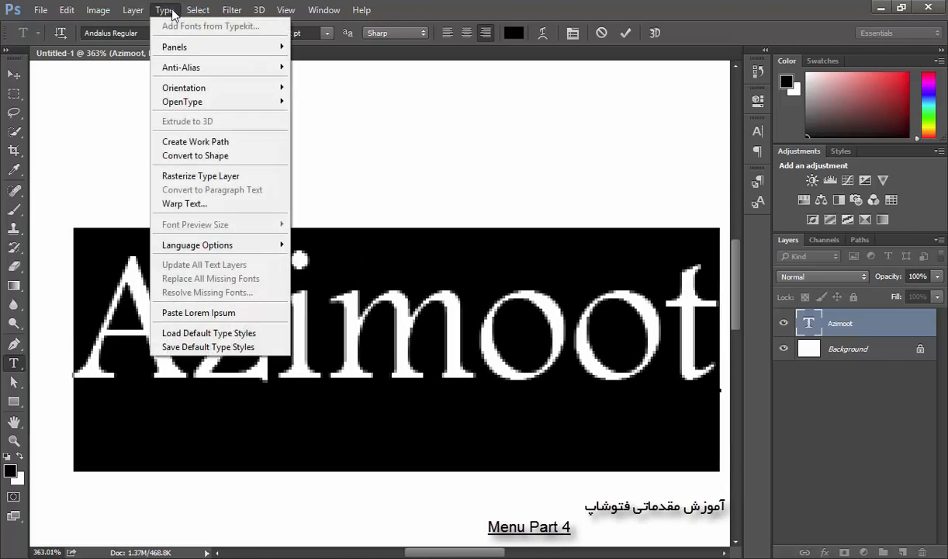
pyautogui.click(227, 142)
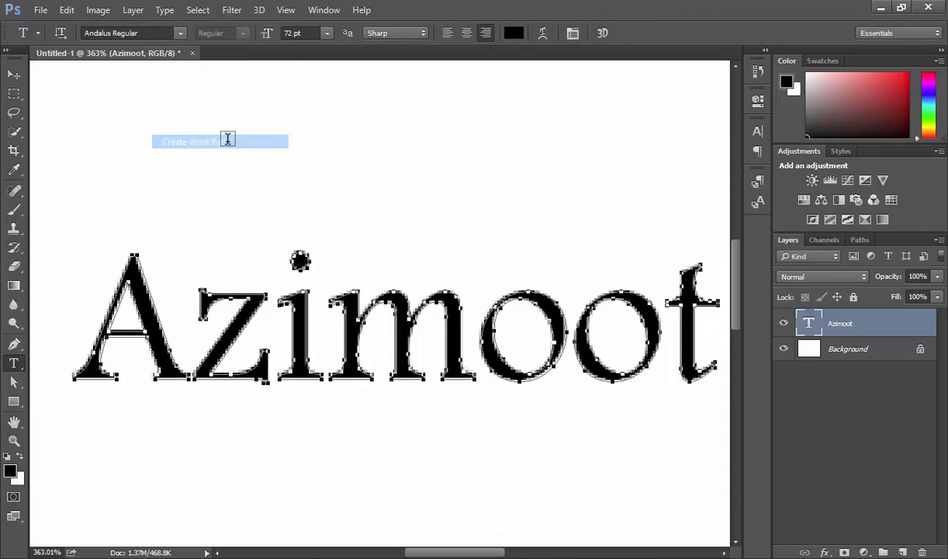
pyautogui.hotkey('ctrl', 'z')
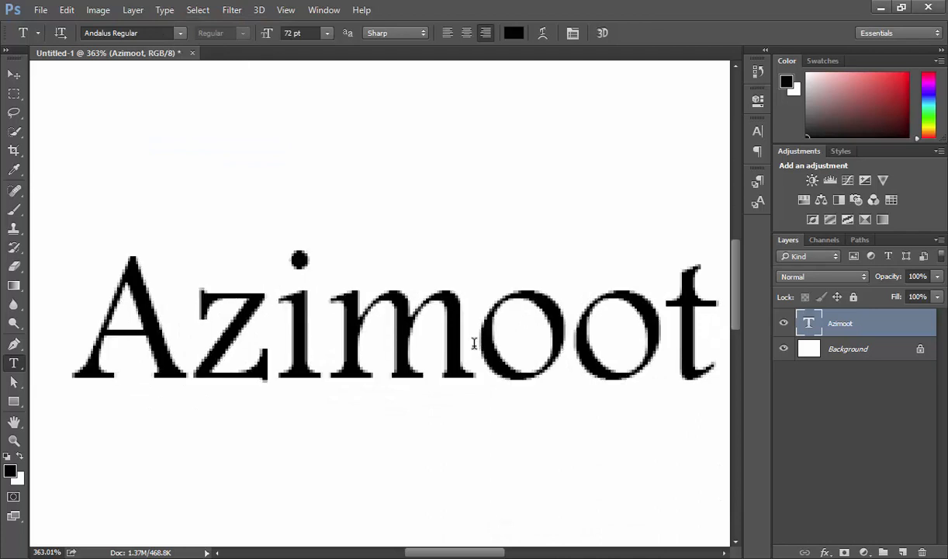
# Step: Try inserting "123" after the "i" in "Azimoot" and delete the digits
pyautogui.click(164, 10)
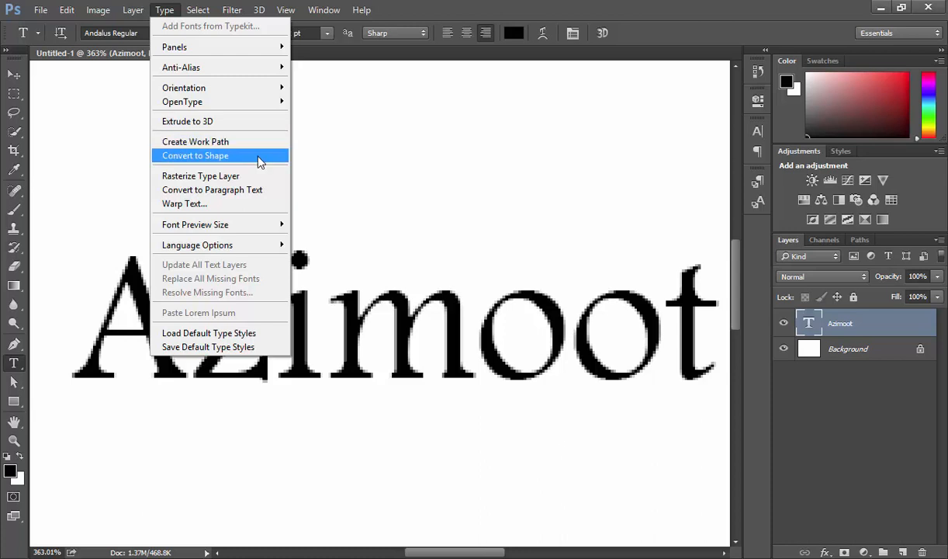
pyautogui.click(13, 362)
pyautogui.click(324, 319)
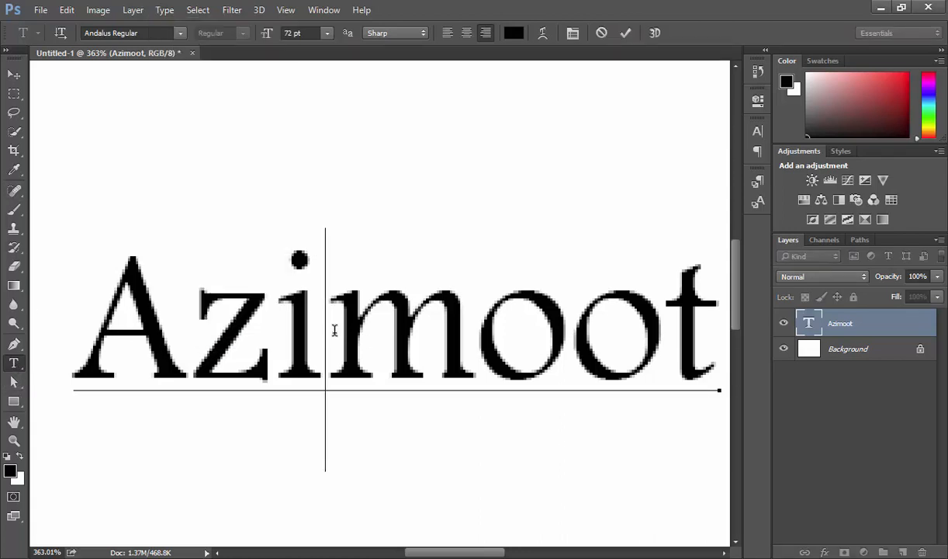
pyautogui.write('123')
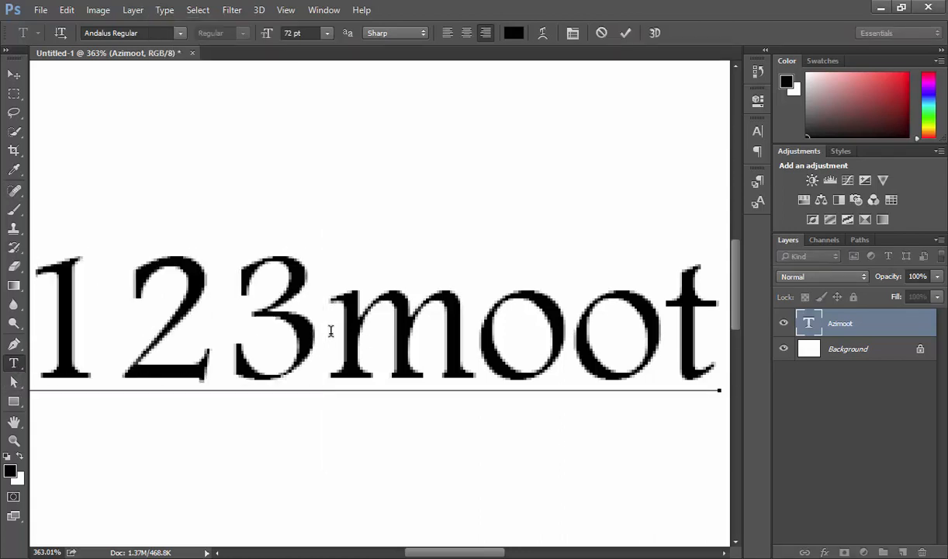
pyautogui.press('BackSpace')
pyautogui.press('BackSpace')
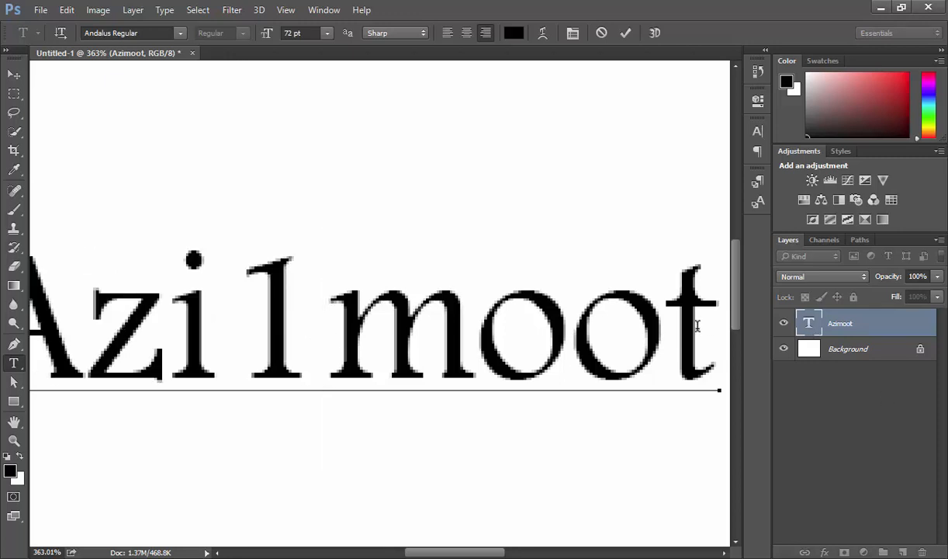
pyautogui.press('BackSpace')
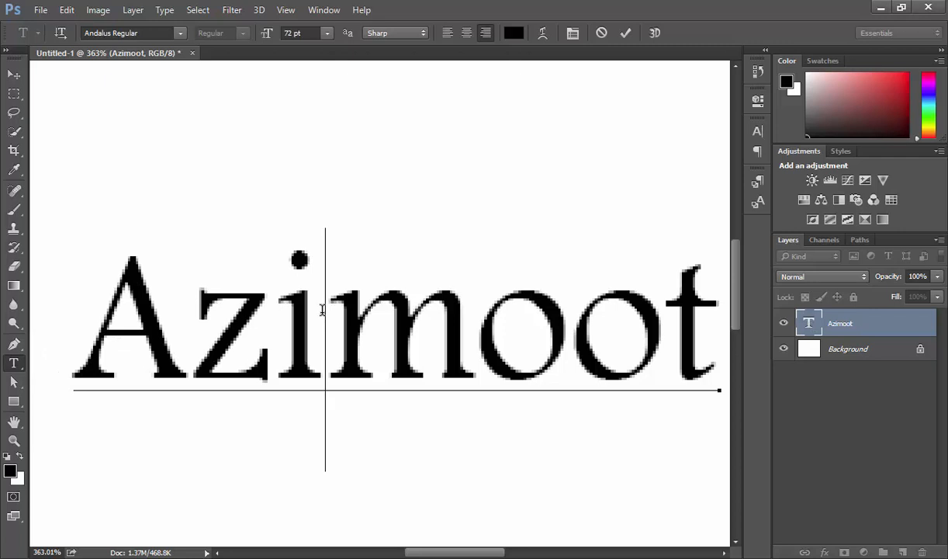
# Step: Select the whole "Azimoot" text and rasterize its type layer
pyautogui.hotkey('ctrl', 'a')
pyautogui.click(167, 10)
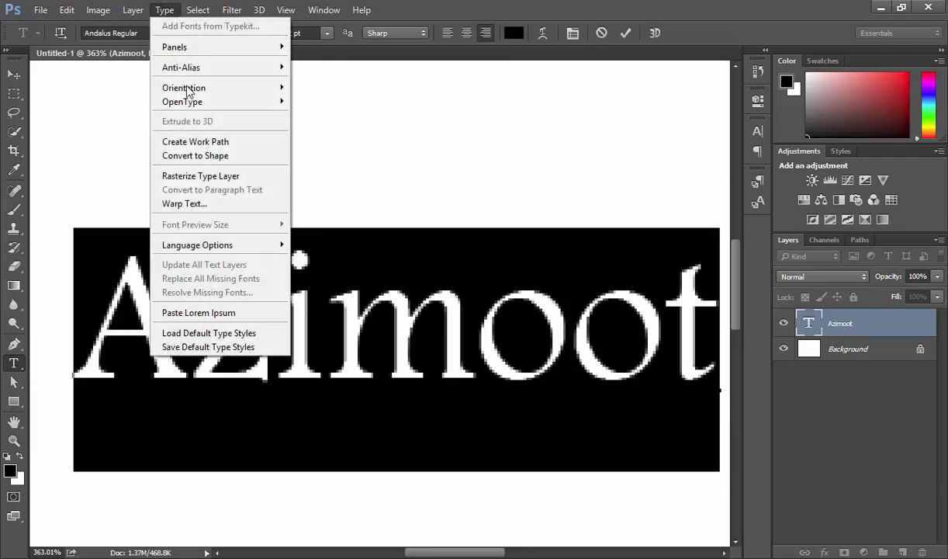
pyautogui.click(250, 184)
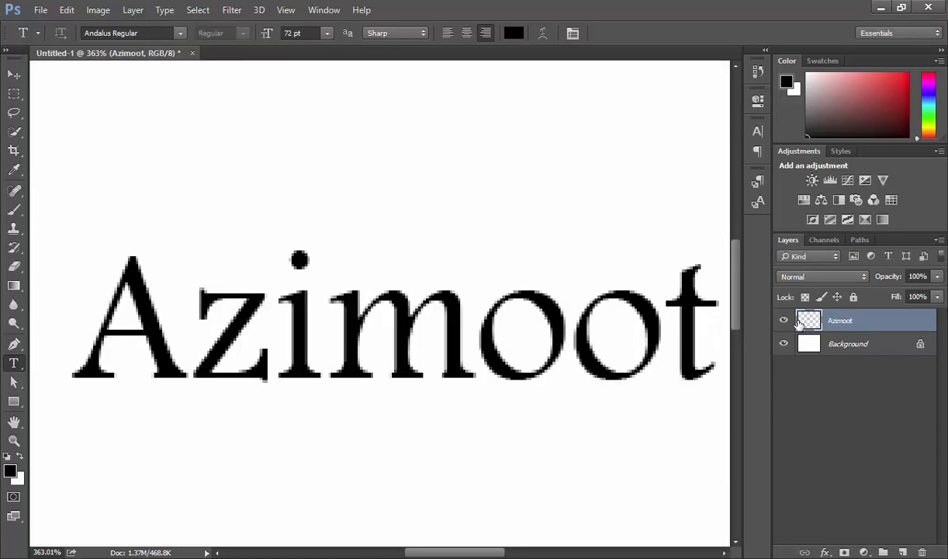
# Step: Add a new text layer reading "sasd" over the rasterized "Azimoot" and delete that layer
pyautogui.click(386, 322)
pyautogui.write('sasd')
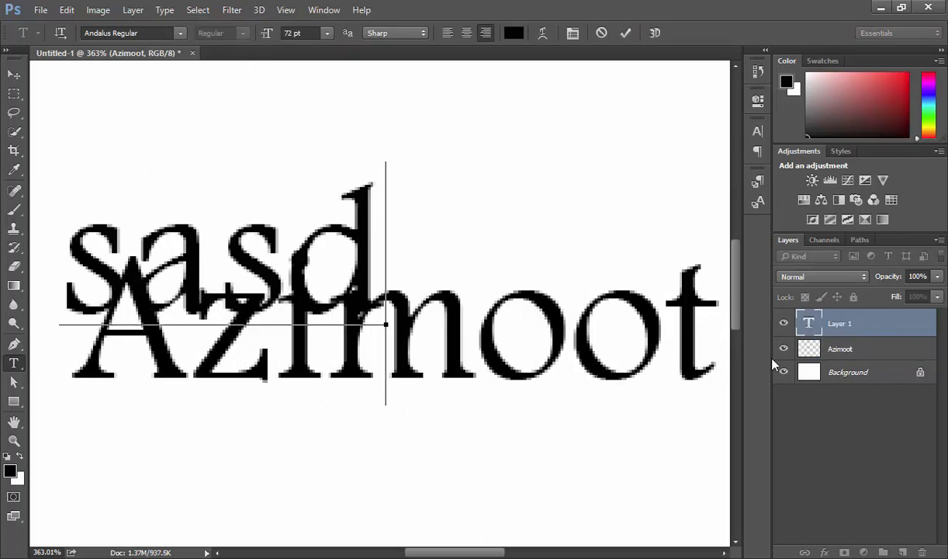
pyautogui.click(811, 333)
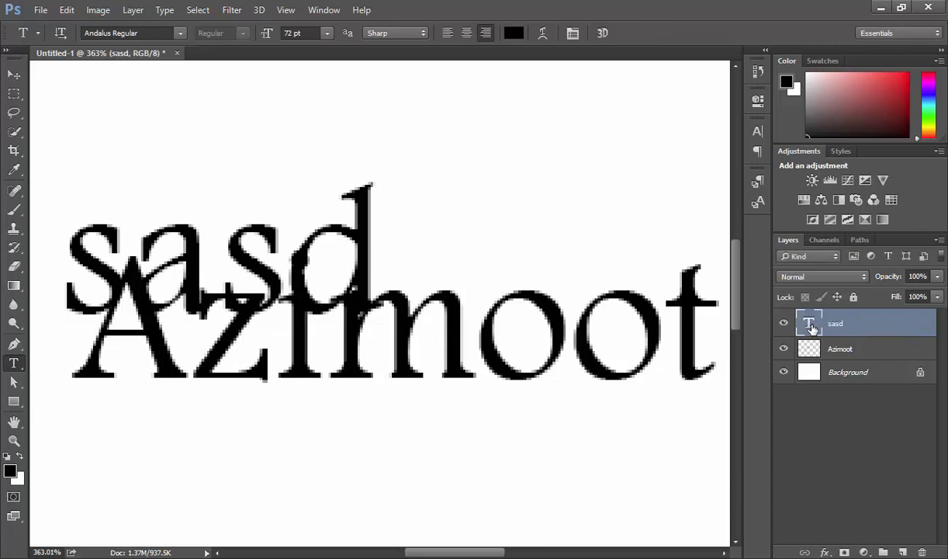
pyautogui.press('Delete')
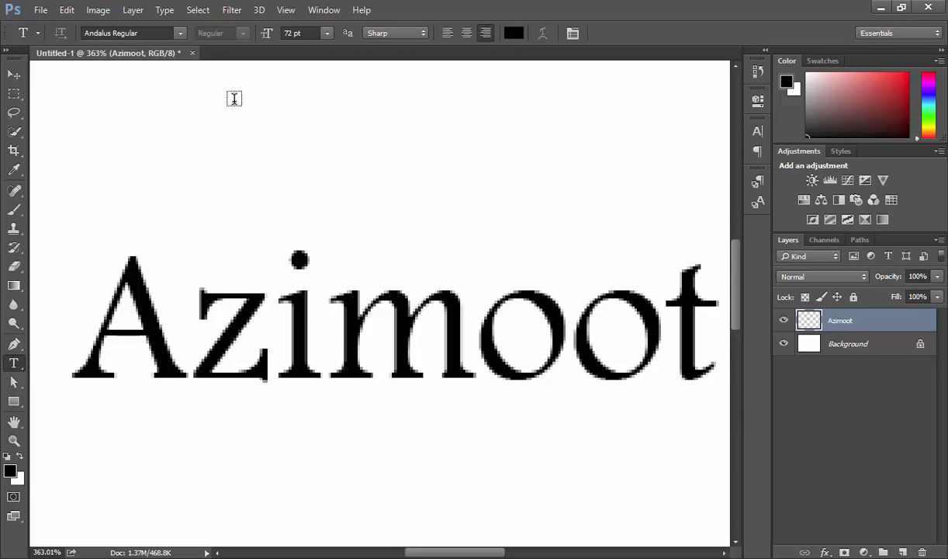
# Step: Try an Arc warp on the "Azimoot" text with -33% bend, +37% horizontal and +67% vertical distortion, and cancel it
pyautogui.click(198, 10)
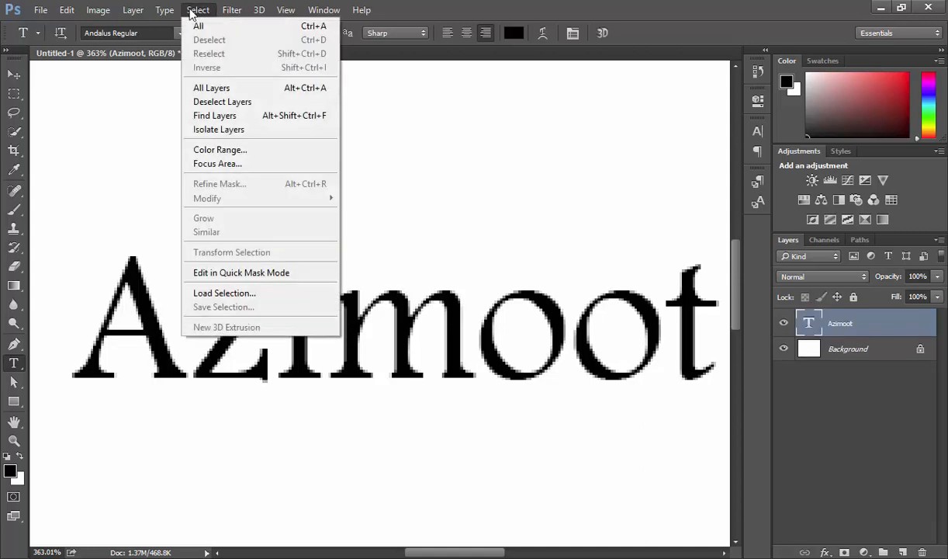
pyautogui.moveTo(176, 14)
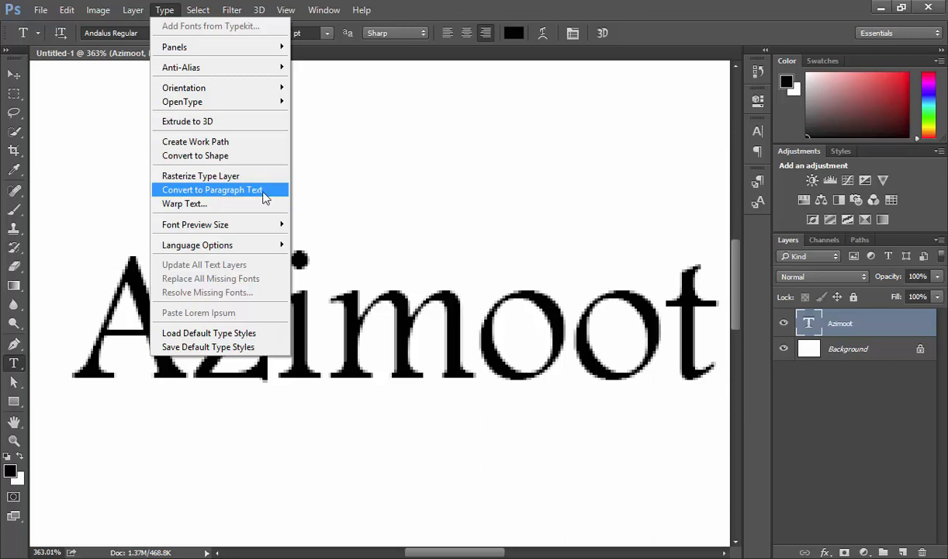
pyautogui.click(221, 204)
pyautogui.click(471, 144)
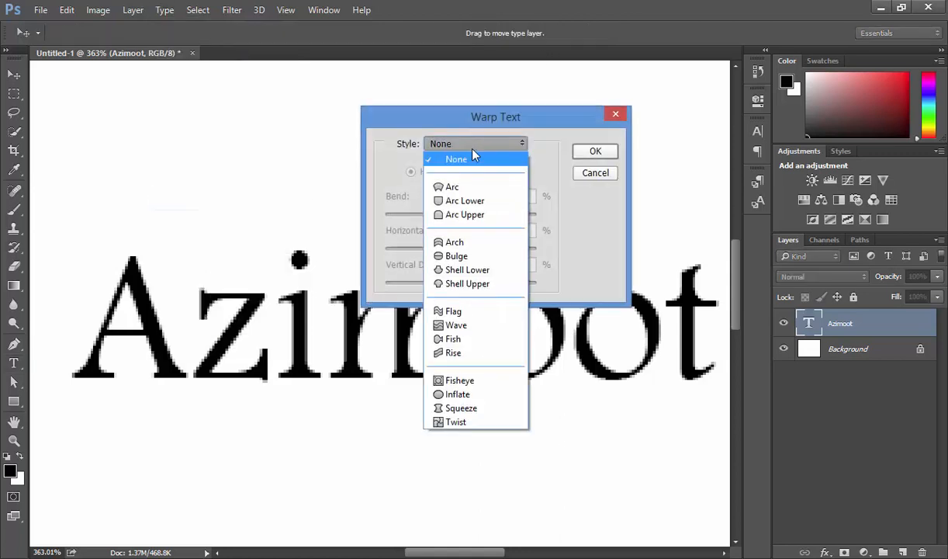
pyautogui.click(432, 181)
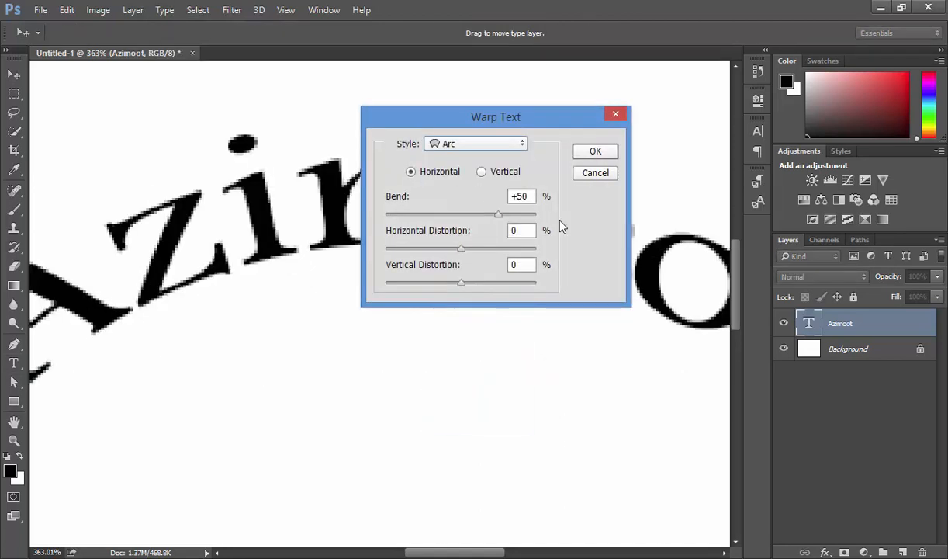
pyautogui.moveTo(498, 214); pyautogui.dragTo(436, 214)
pyautogui.moveTo(461, 247); pyautogui.dragTo(489, 248)
pyautogui.moveTo(462, 282); pyautogui.dragTo(505, 290)
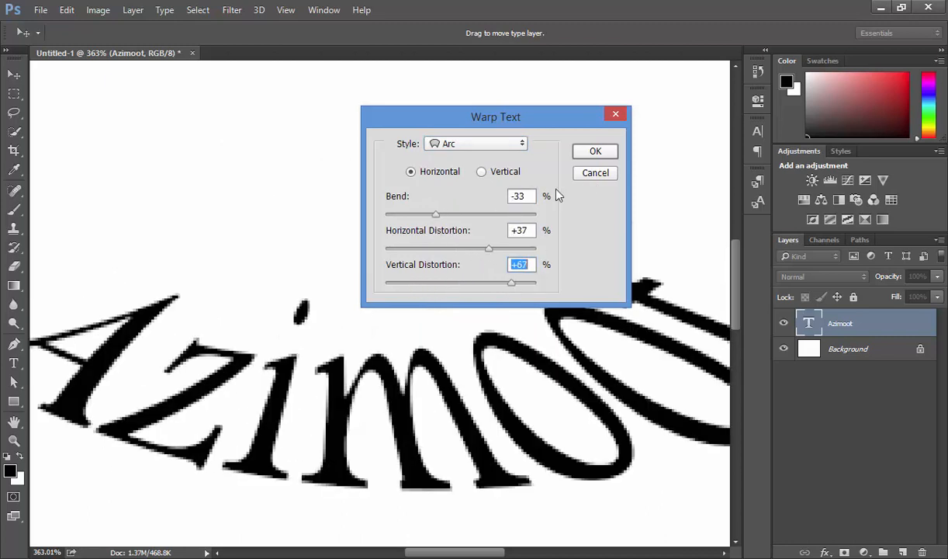
pyautogui.click(590, 175)
# Step: Choose Medium as the font preview size and examine the previews in the font list
pyautogui.click(165, 9)
pyautogui.moveTo(223, 230)
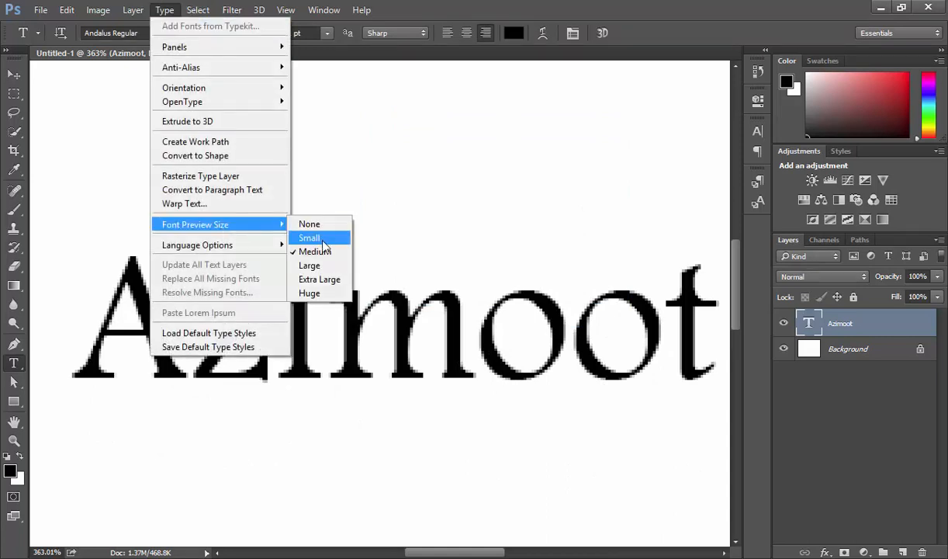
pyautogui.moveTo(167, 13)
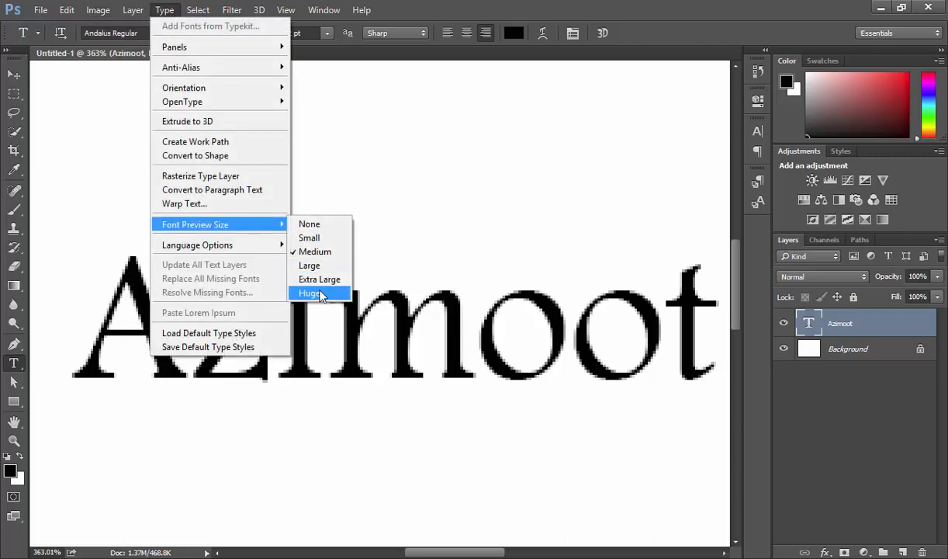
pyautogui.click(311, 251)
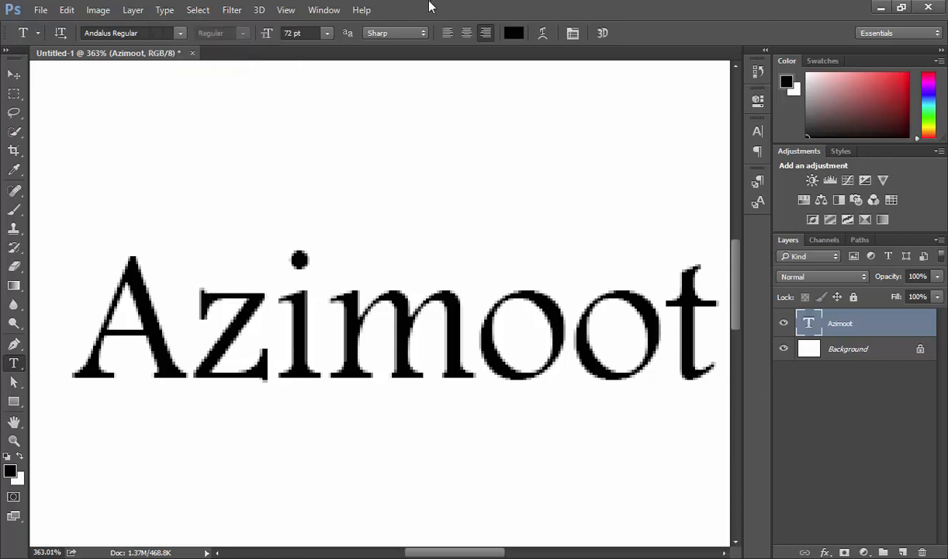
pyautogui.click(180, 34)
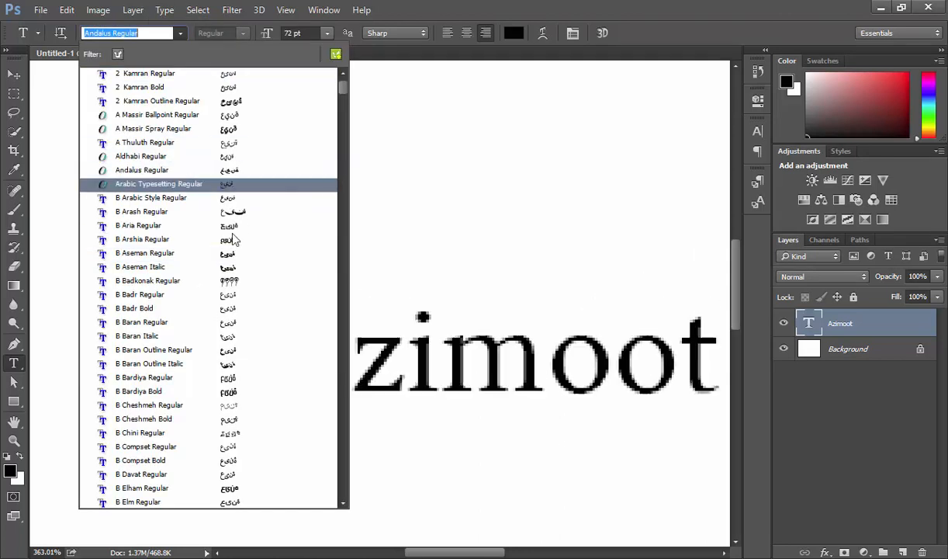
pyautogui.click(276, 7)
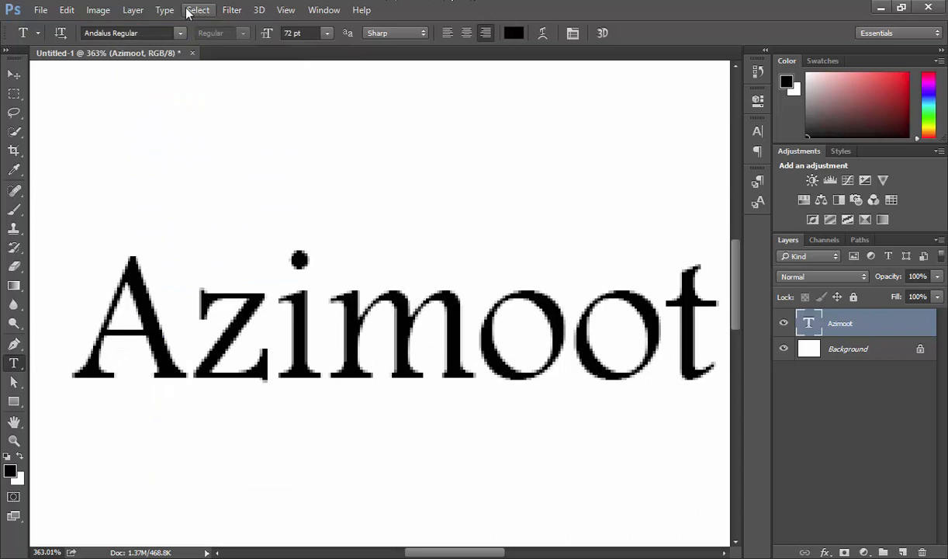
# Step: Set the font preview size to Huge and check the enlarged samples in the font list
pyautogui.click(164, 10)
pyautogui.moveTo(272, 224)
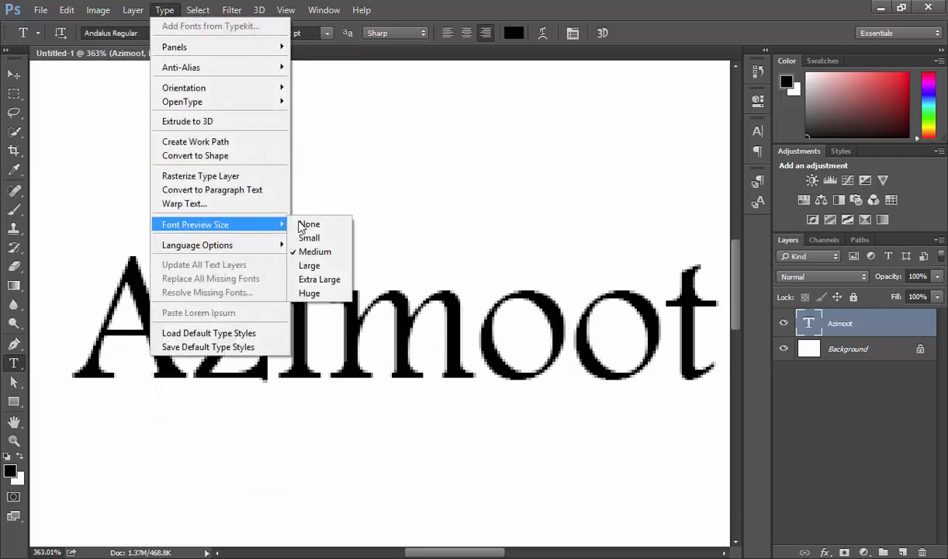
pyautogui.click(317, 294)
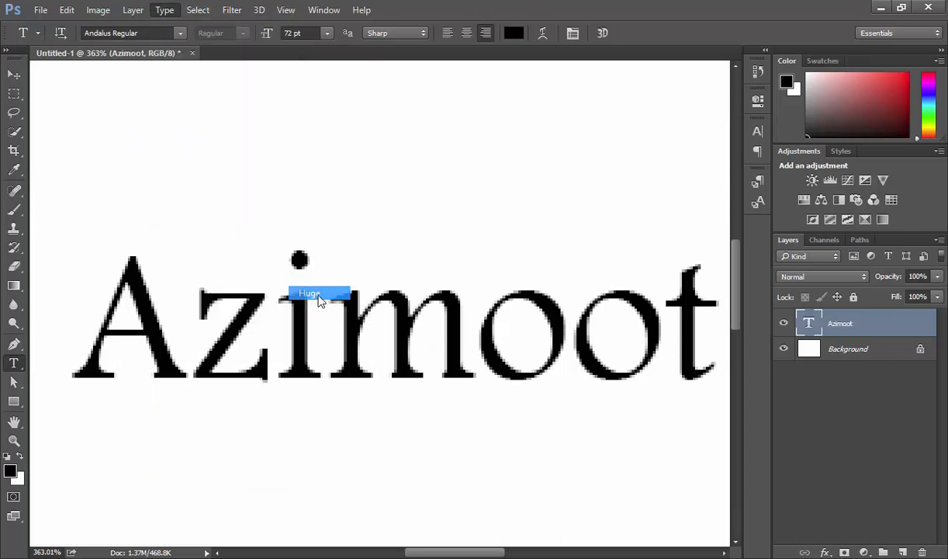
pyautogui.click(181, 34)
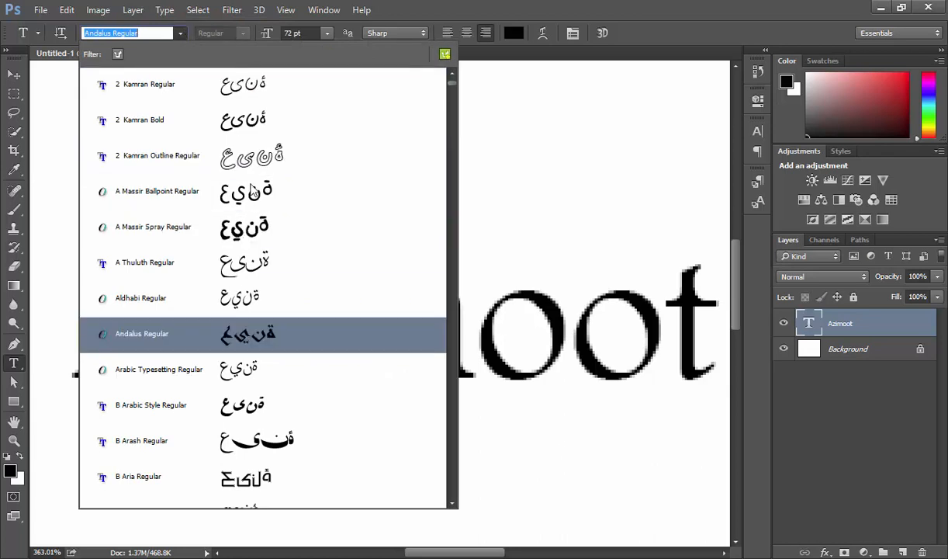
pyautogui.click(655, 7)
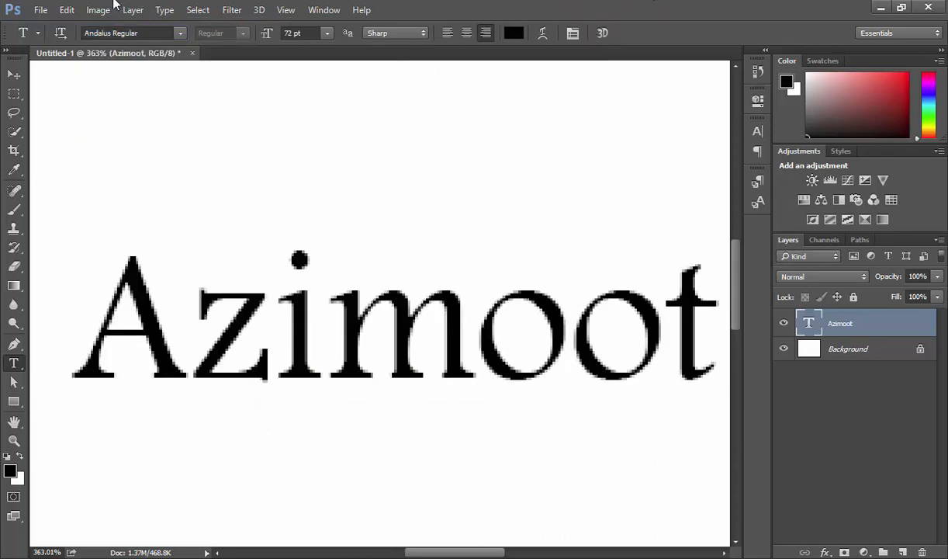
# Step: Set the font preview size back to Medium
pyautogui.click(163, 10)
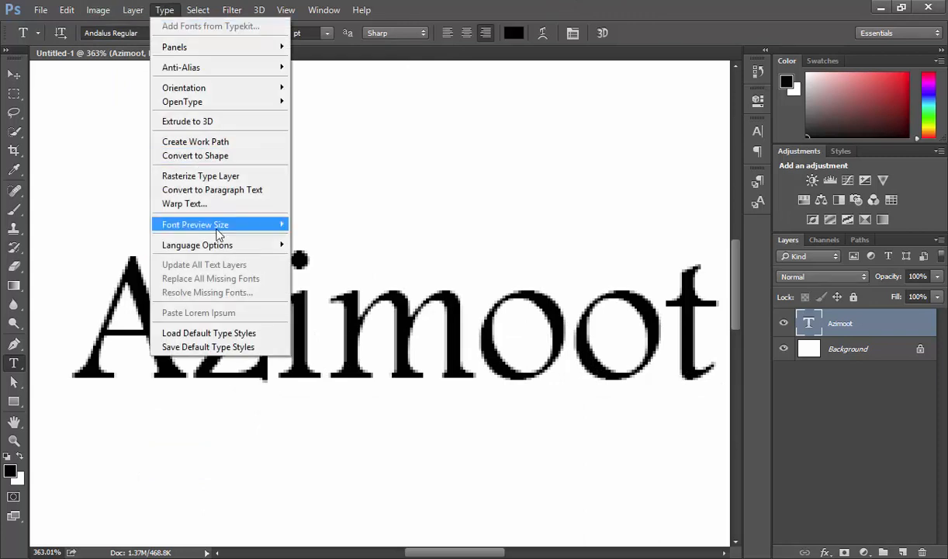
pyautogui.moveTo(221, 225)
pyautogui.click(326, 252)
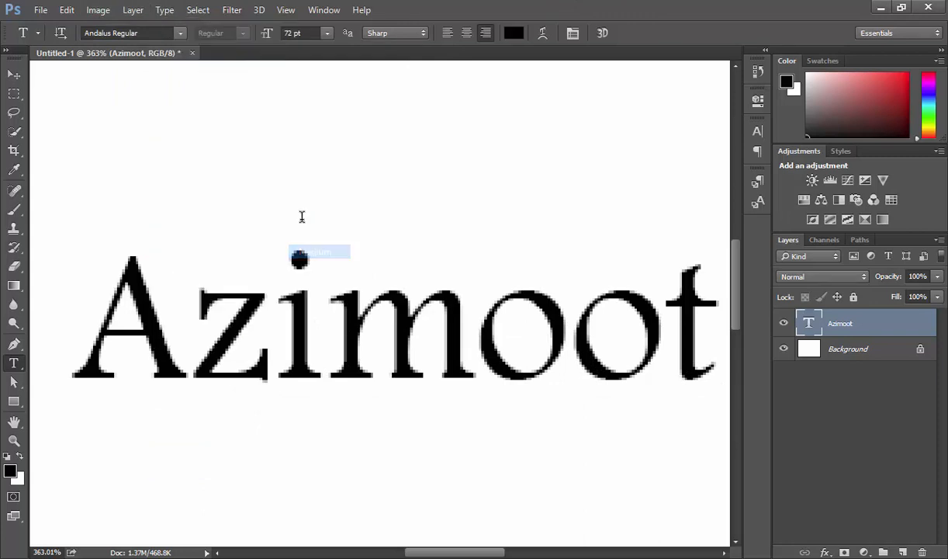
# Step: Examine the language options offered for the "Azimoot" type layer
pyautogui.click(164, 10)
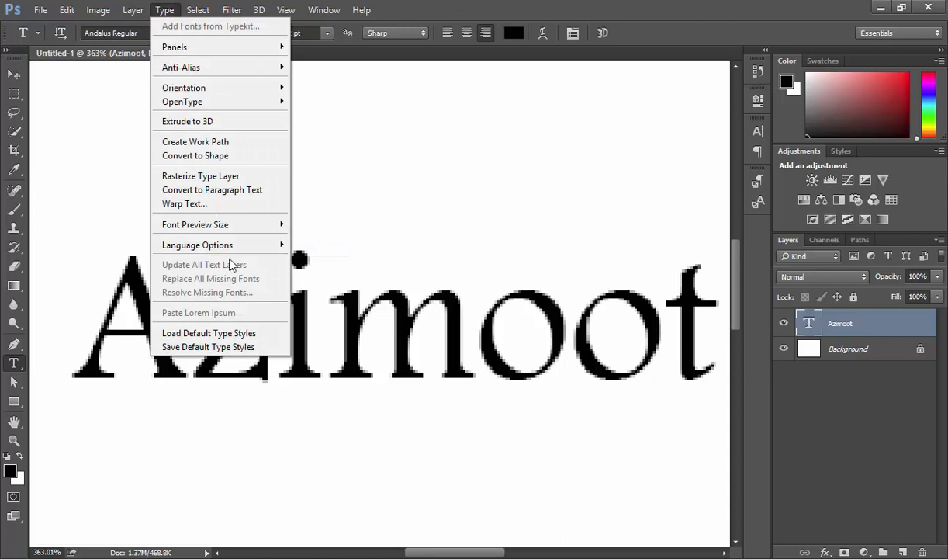
pyautogui.moveTo(226, 253)
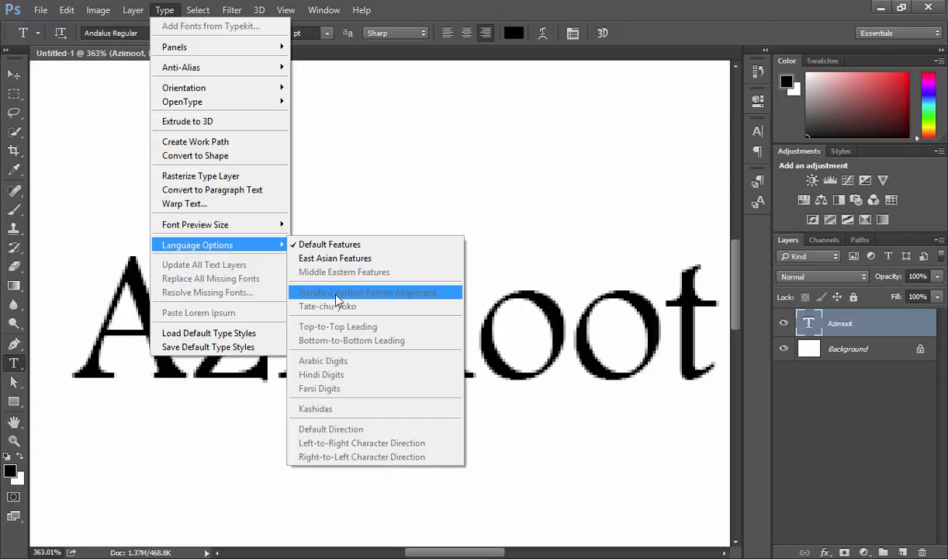
pyautogui.press('Escape')
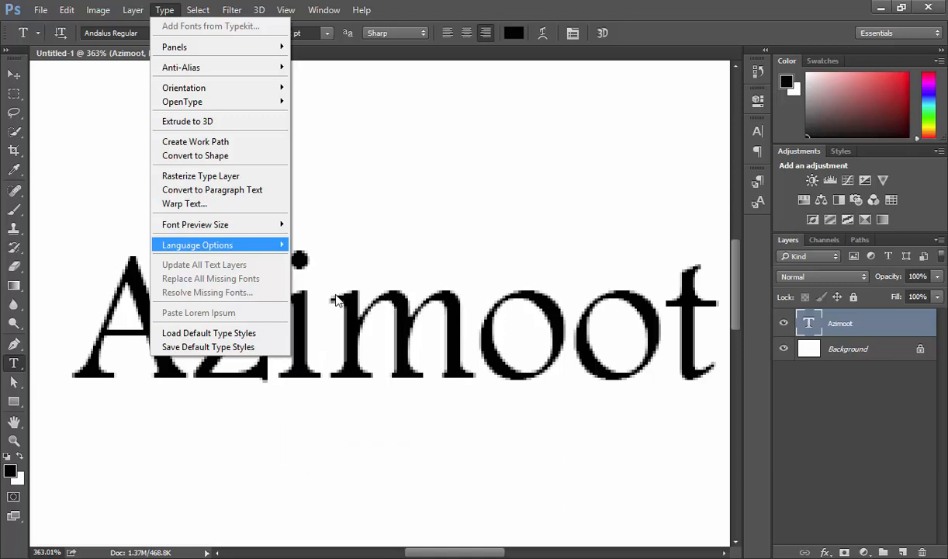
pyautogui.press('Escape')
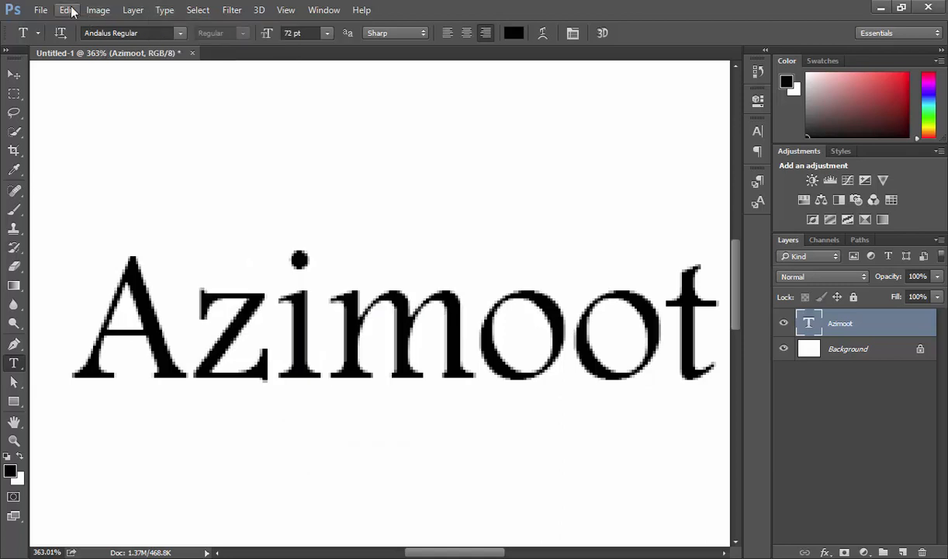
# Step: Confirm the Type preferences with Middle Eastern and South Asian as the text engine option
pyautogui.click(65, 10)
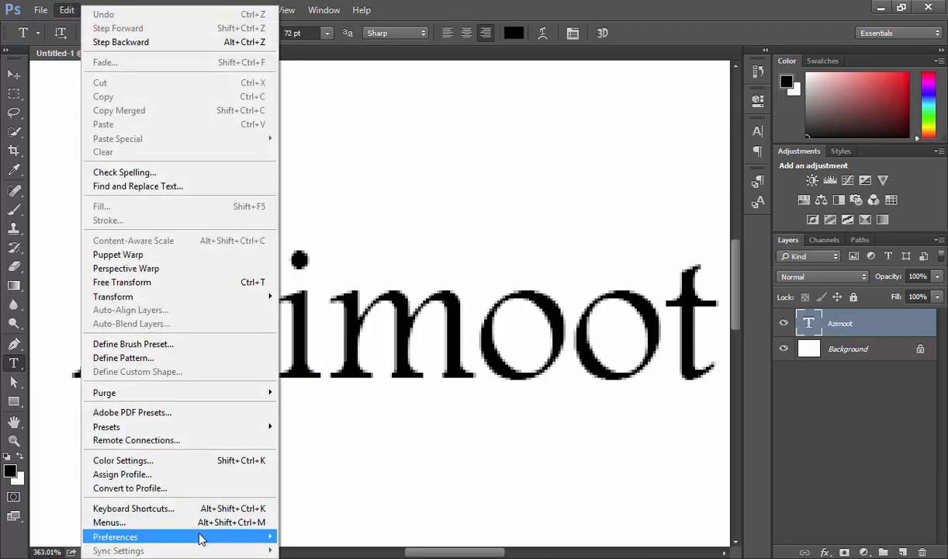
pyautogui.moveTo(201, 535)
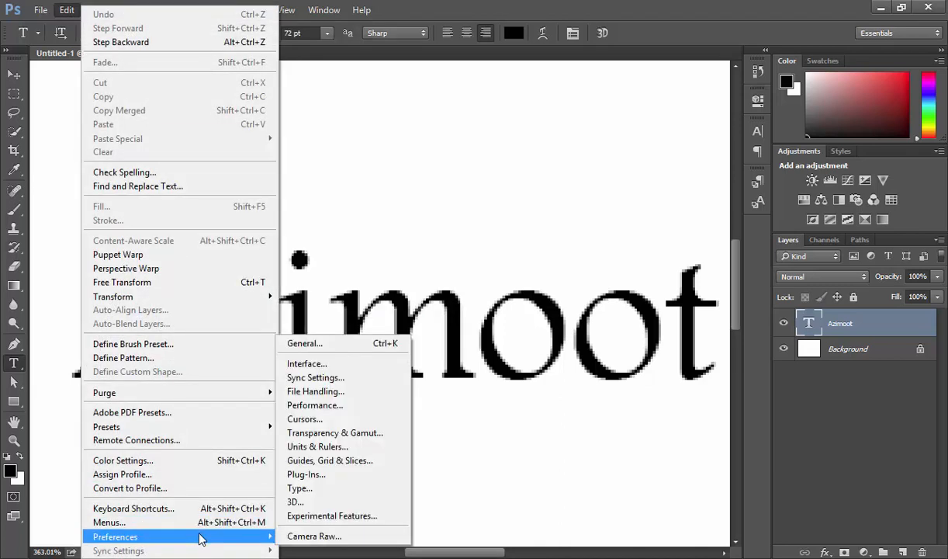
pyautogui.click(299, 489)
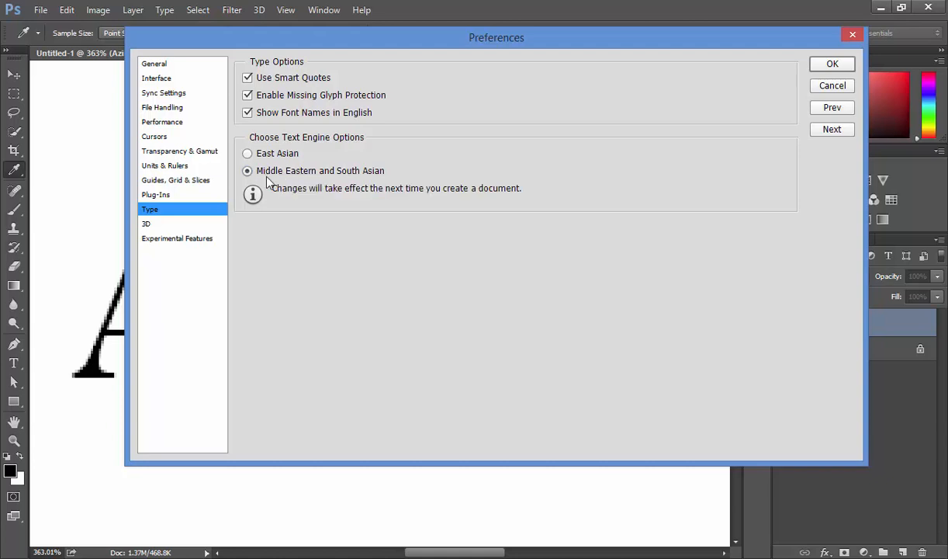
pyautogui.click(815, 66)
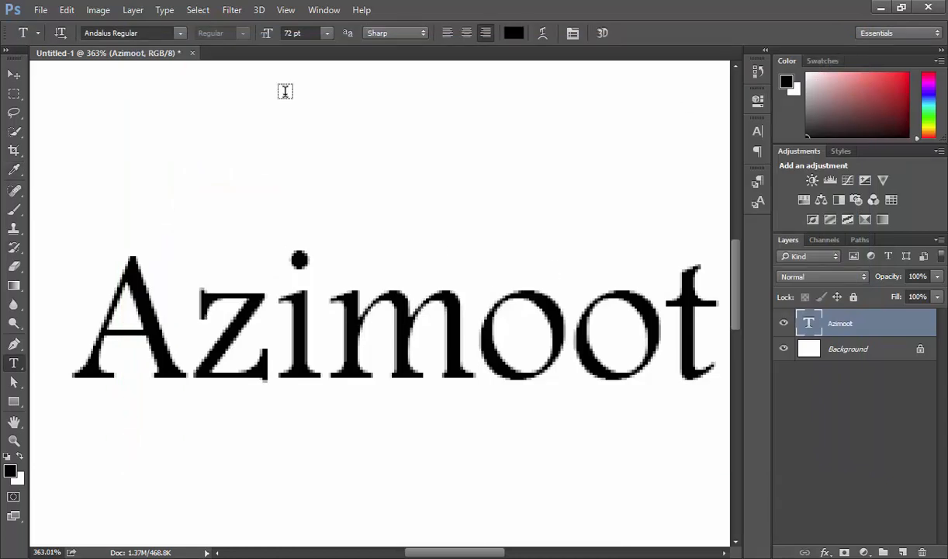
pyautogui.click(173, 12)
pyautogui.moveTo(203, 244)
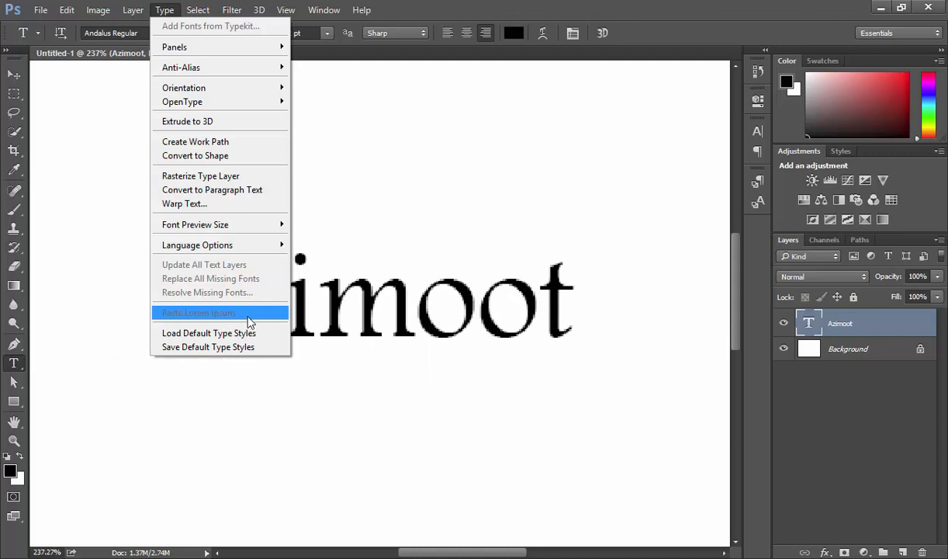
pyautogui.click(603, 4)
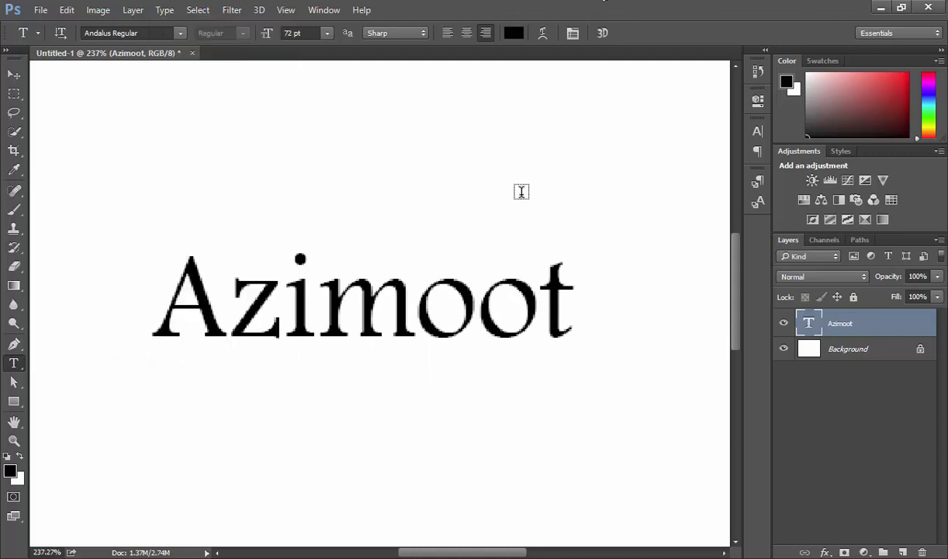
# Step: Add a wide paragraph text box below "Azimoot" at 20 pt and fill it with Lorem Ipsum placeholder text
pyautogui.hotkey('ctrl', '0')
pyautogui.moveTo(144, 315); pyautogui.dragTo(625, 497)
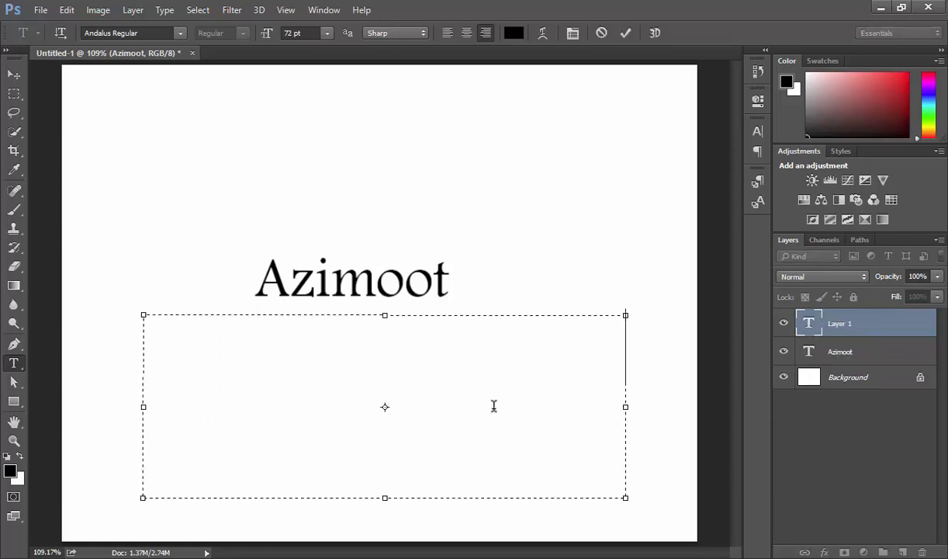
pyautogui.click(314, 36)
pyautogui.write('20')
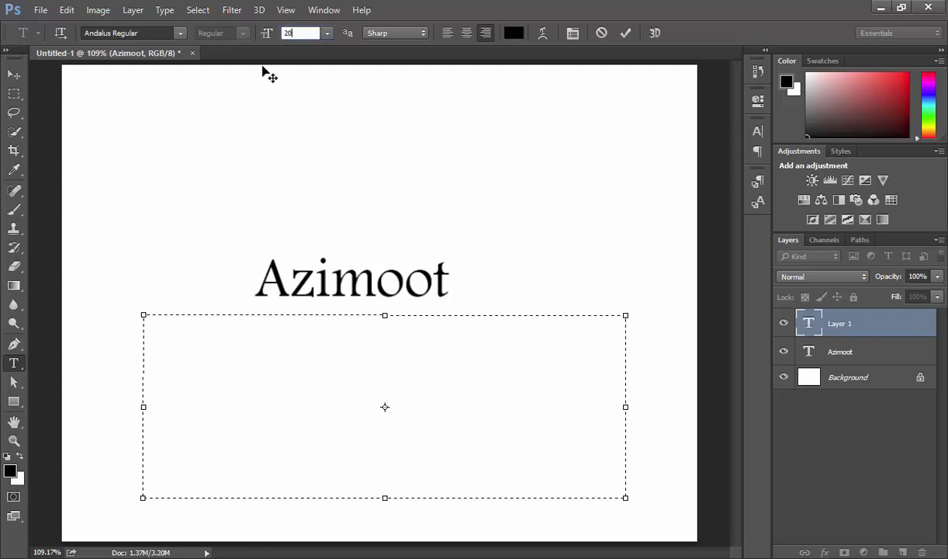
pyautogui.press('Return')
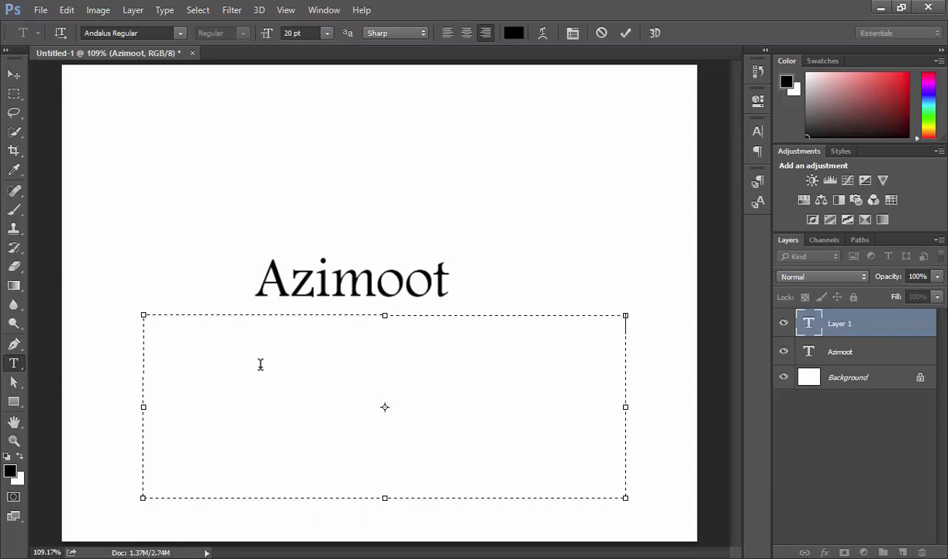
pyautogui.click(164, 10)
pyautogui.click(200, 313)
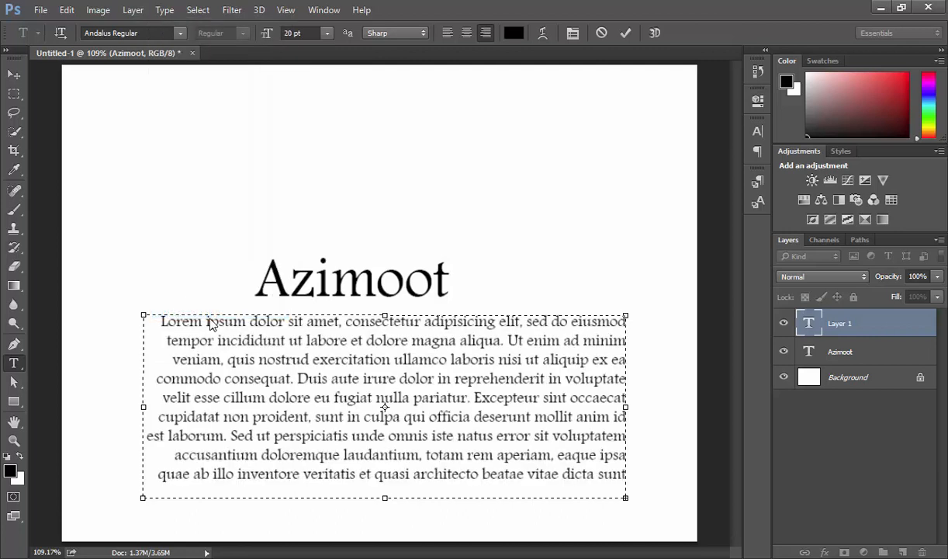
# Step: Left-align the whole Lorem Ipsum paragraph and delete its layer
pyautogui.tripleClick(298, 361)
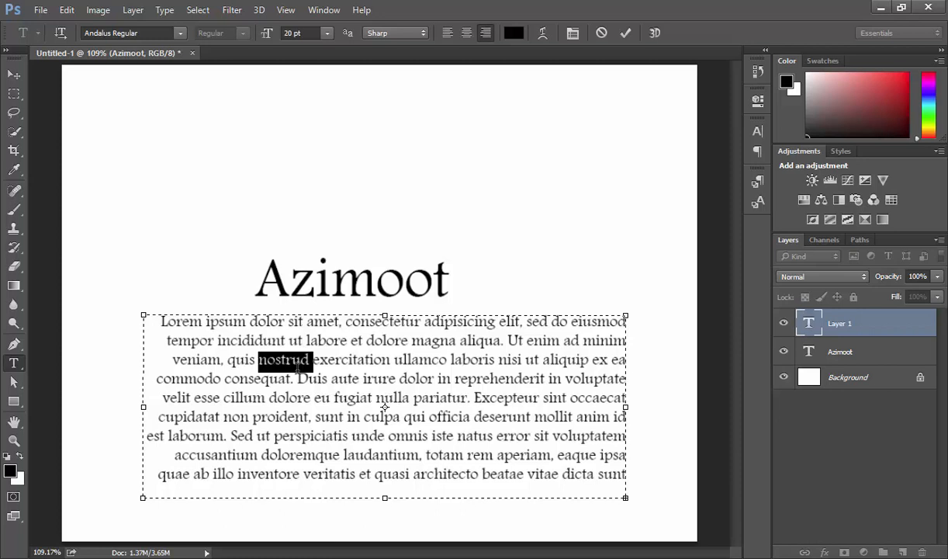
pyautogui.hotkey('ctrl', 'a')
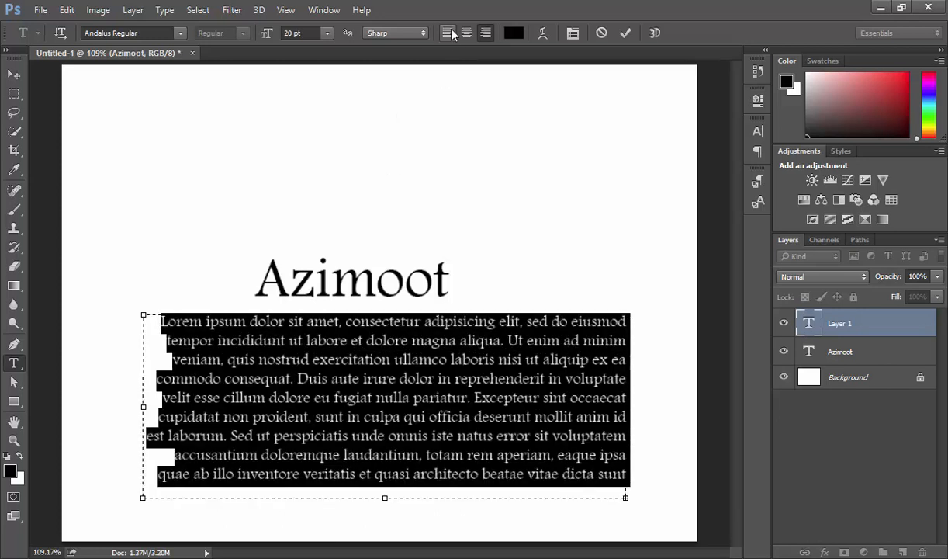
pyautogui.click(447, 33)
pyautogui.click(414, 379)
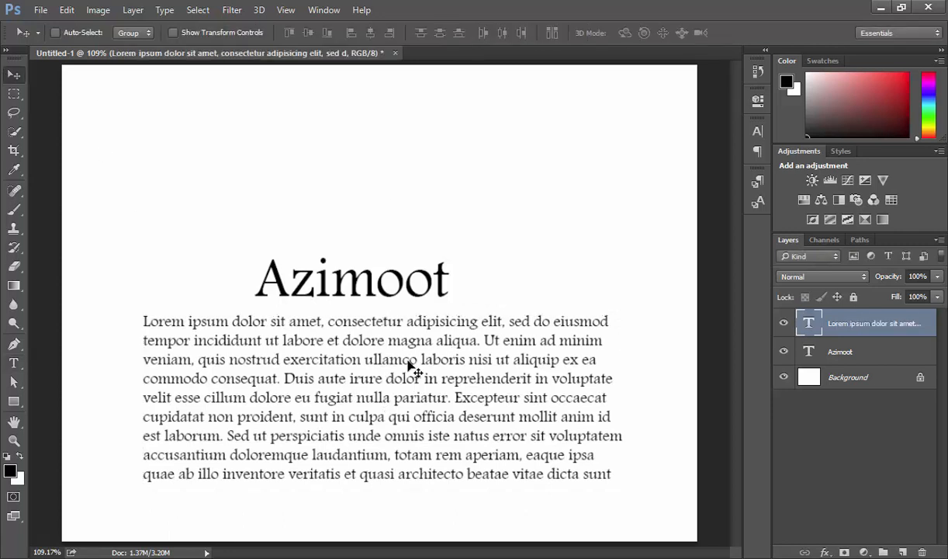
pyautogui.press('Delete')
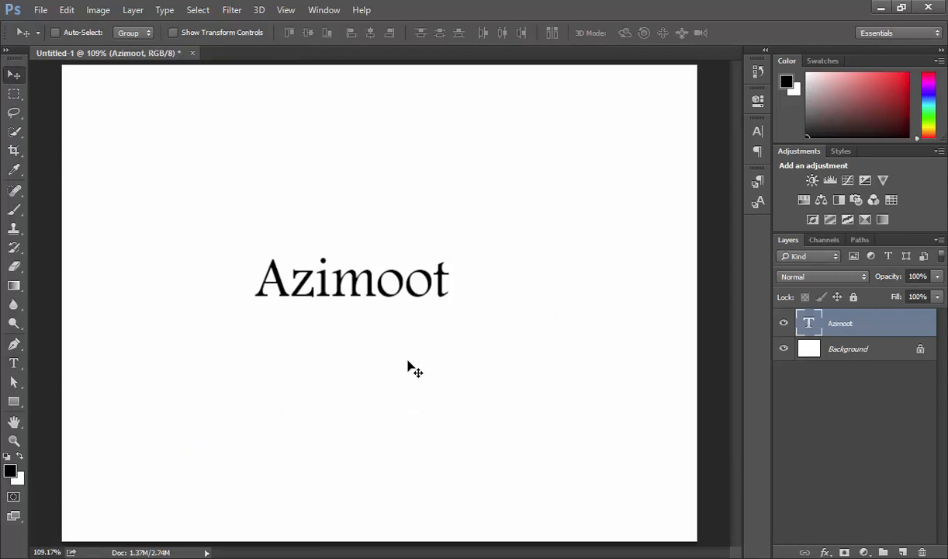
pyautogui.press('z')
pyautogui.moveTo(369, 280); pyautogui.dragTo(408, 268)
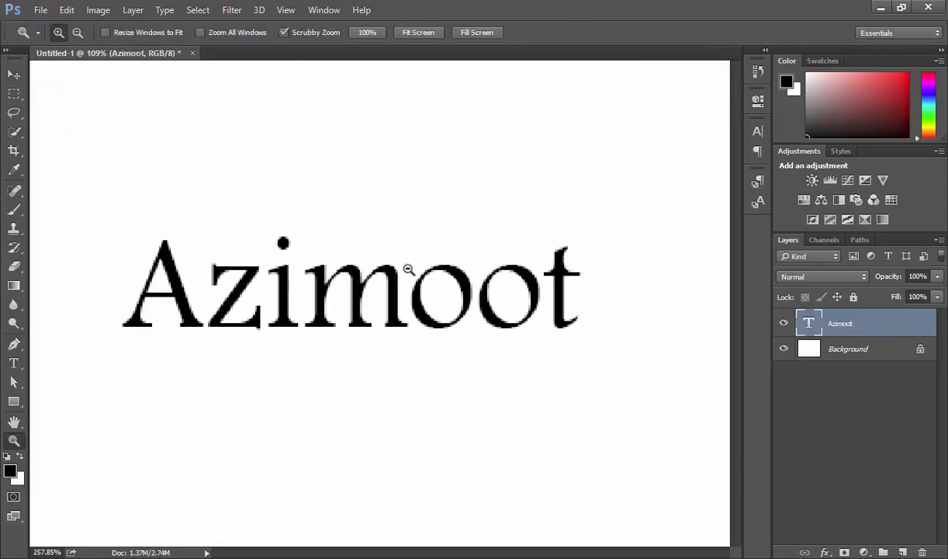
pyautogui.moveTo(323, 274); pyautogui.dragTo(339, 286)
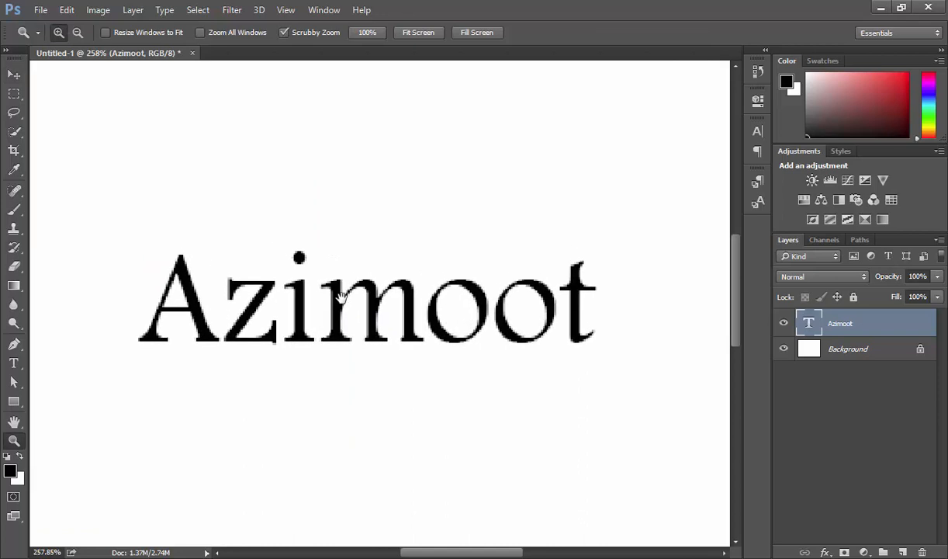
pyautogui.click(163, 11)
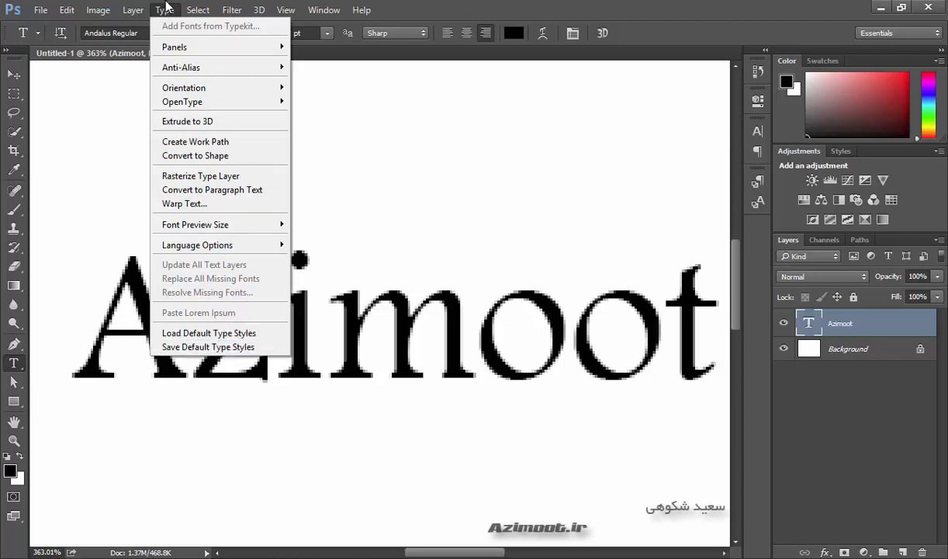
pyautogui.moveTo(227, 246)
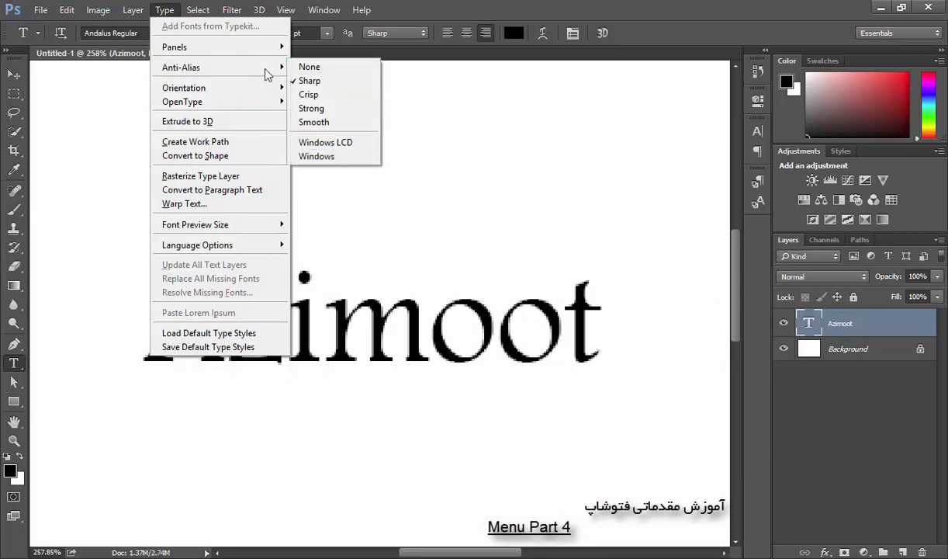
pyautogui.click(162, 11)
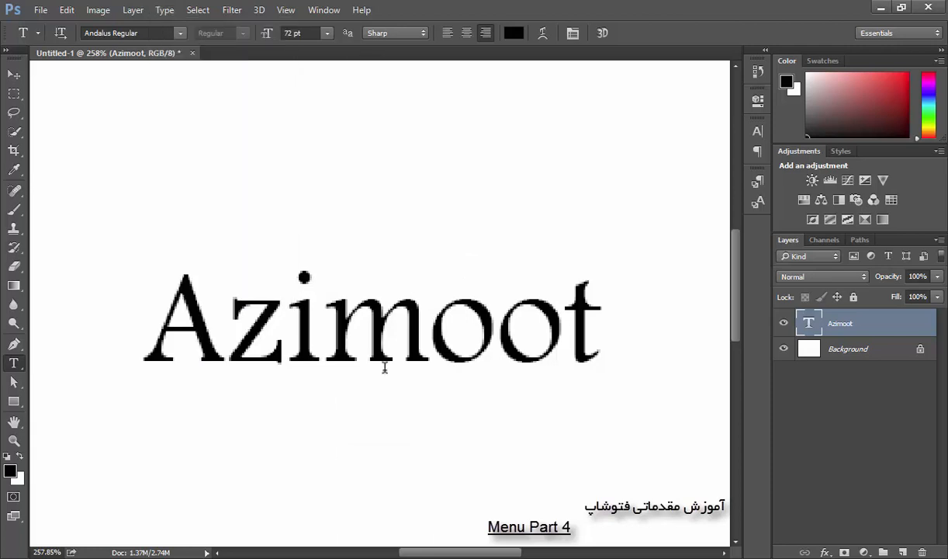